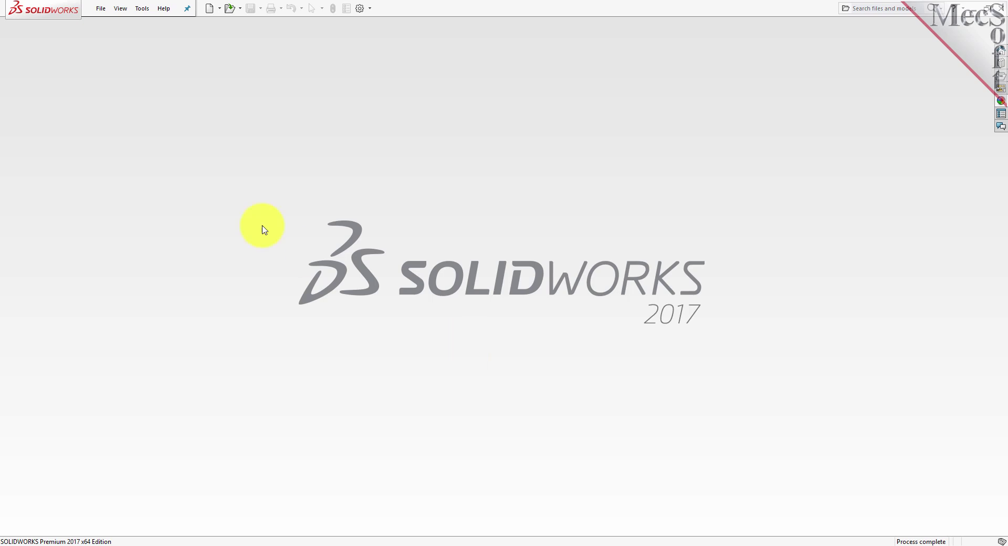
Step: Open the part TURNQuickStartTutorial.SLDPRT from the QuickStart folder and widen the turning browser beside the model
{"action": "left_click", "coordinate": [100, 9]}
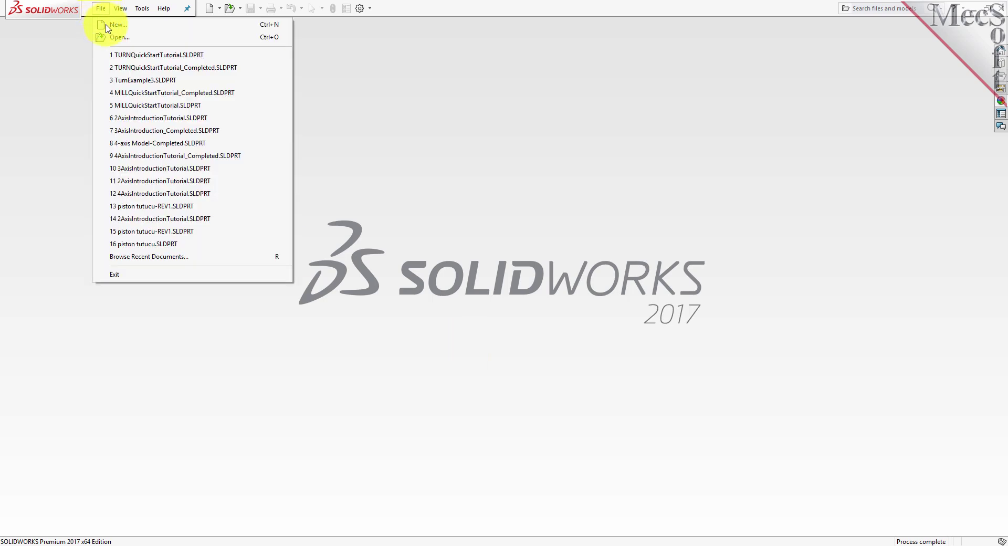
{"action": "left_click", "coordinate": [113, 36]}
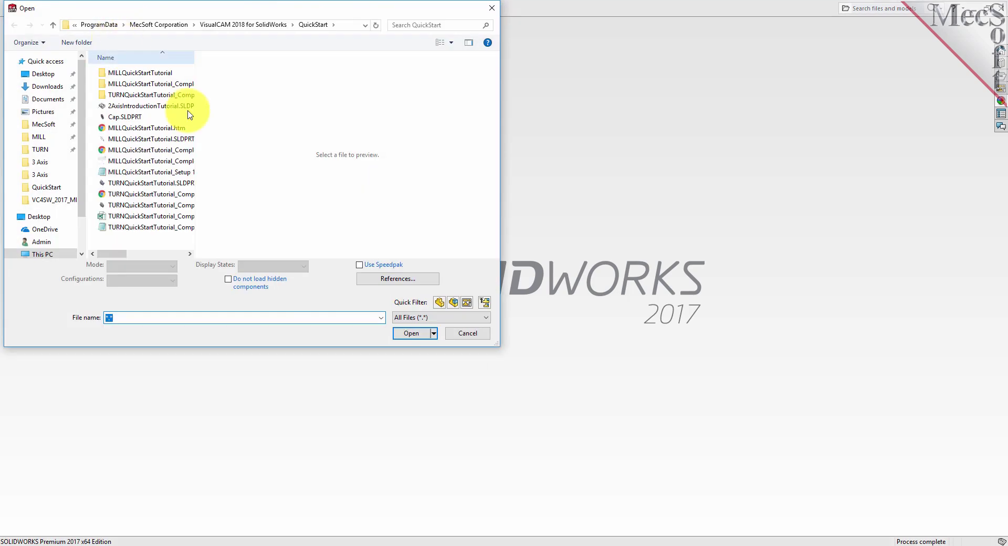
{"action": "left_click", "coordinate": [468, 43]}
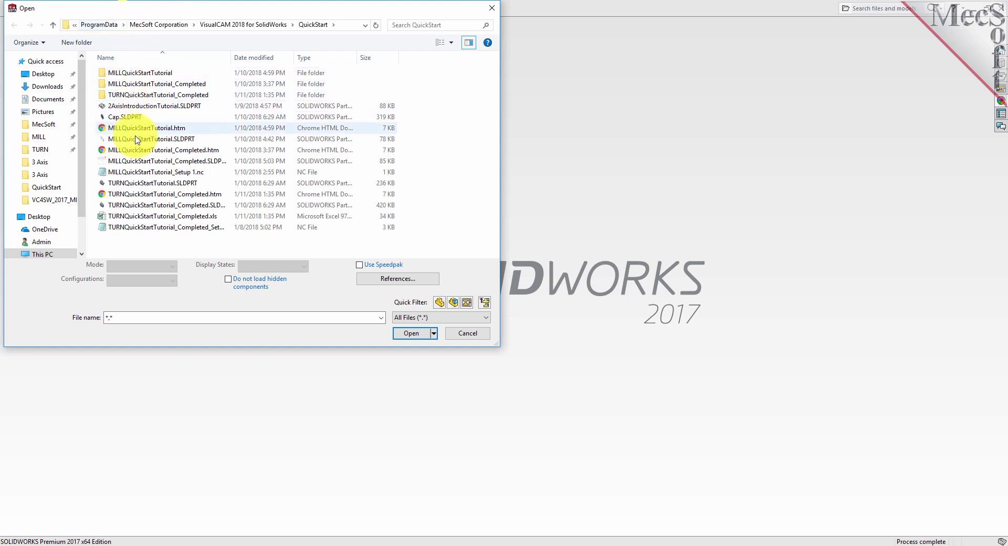
{"action": "left_click", "coordinate": [135, 183]}
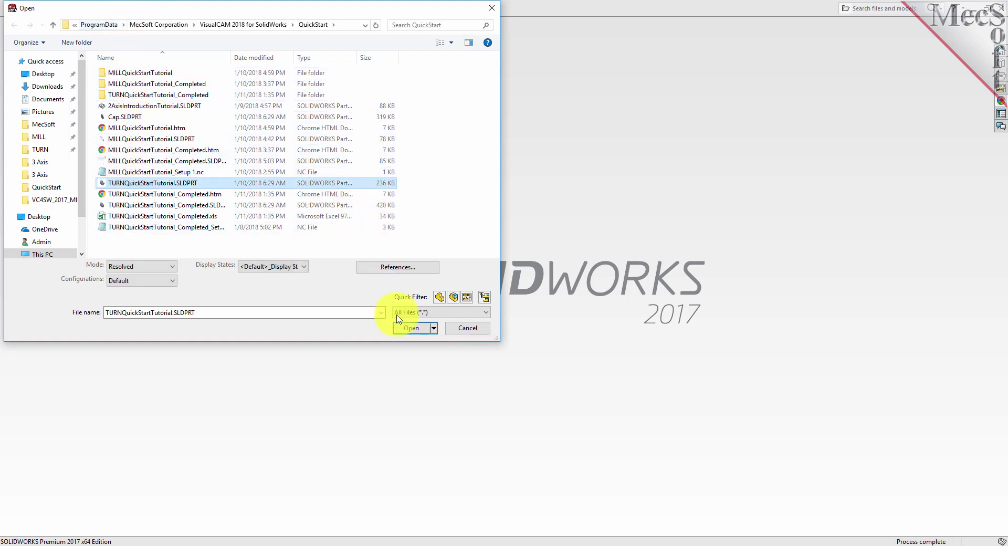
{"action": "left_click", "coordinate": [411, 328]}
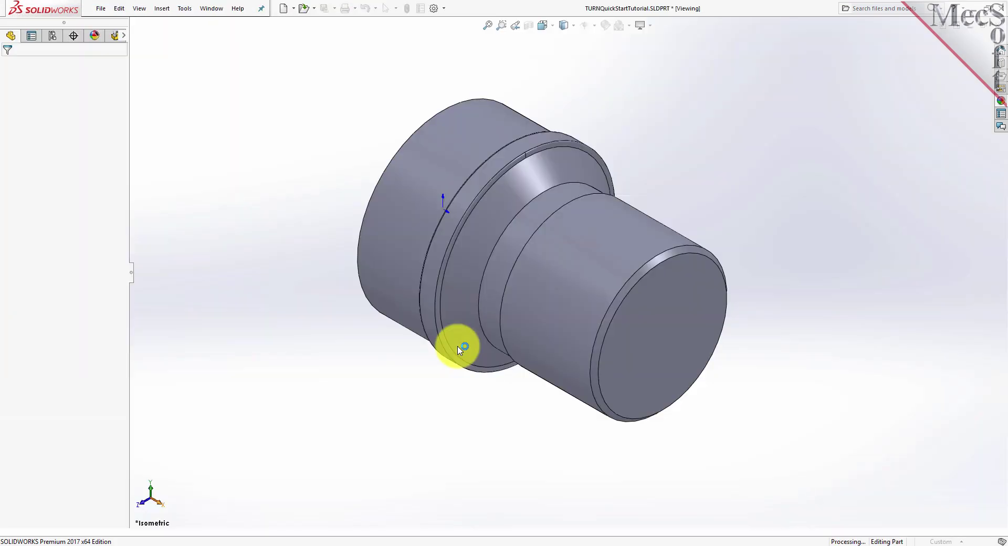
{"action": "scroll", "coordinate": [500, 250], "scroll_direction": "down", "scroll_amount": 2}
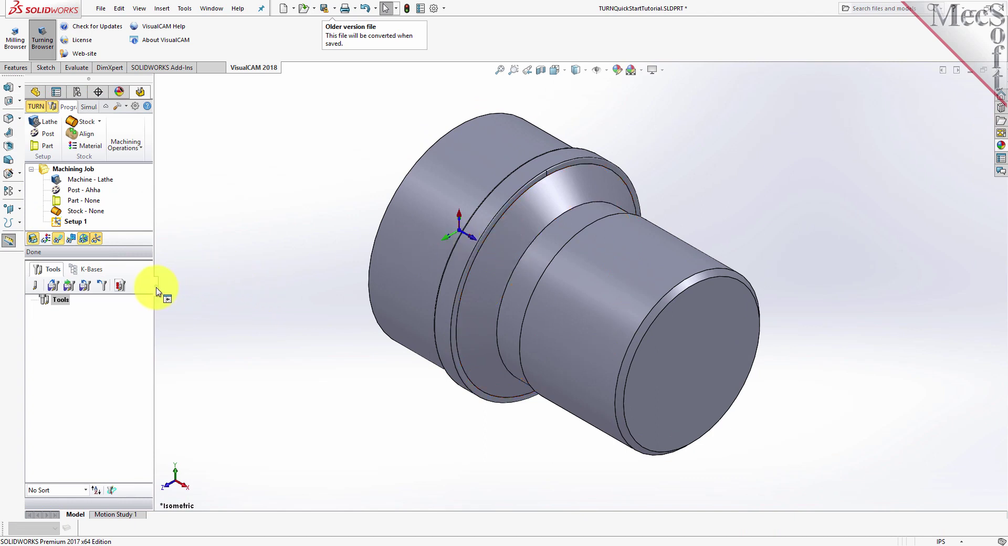
{"action": "left_click_drag", "start_coordinate": [154, 283], "coordinate": [244, 288]}
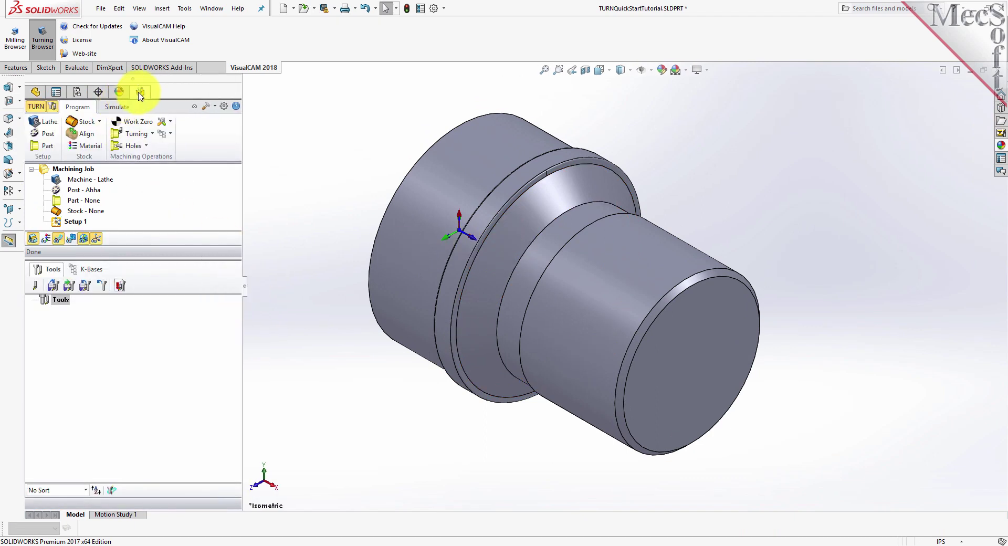
Step: Examine the feature tree, the machining job tree, the add-in commands and the VisualCAM 2018 access points for the opened part
{"action": "left_click", "coordinate": [35, 93]}
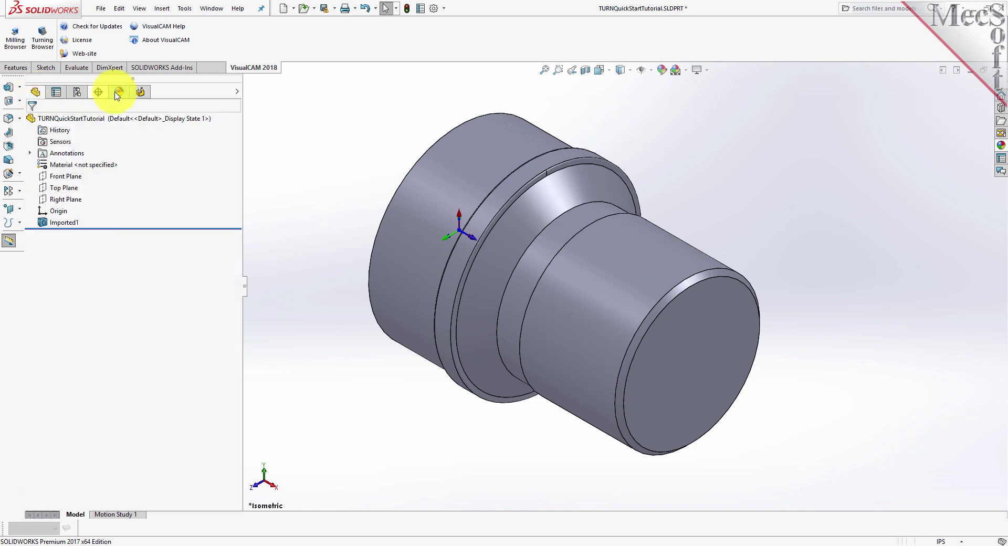
{"action": "left_click", "coordinate": [139, 92]}
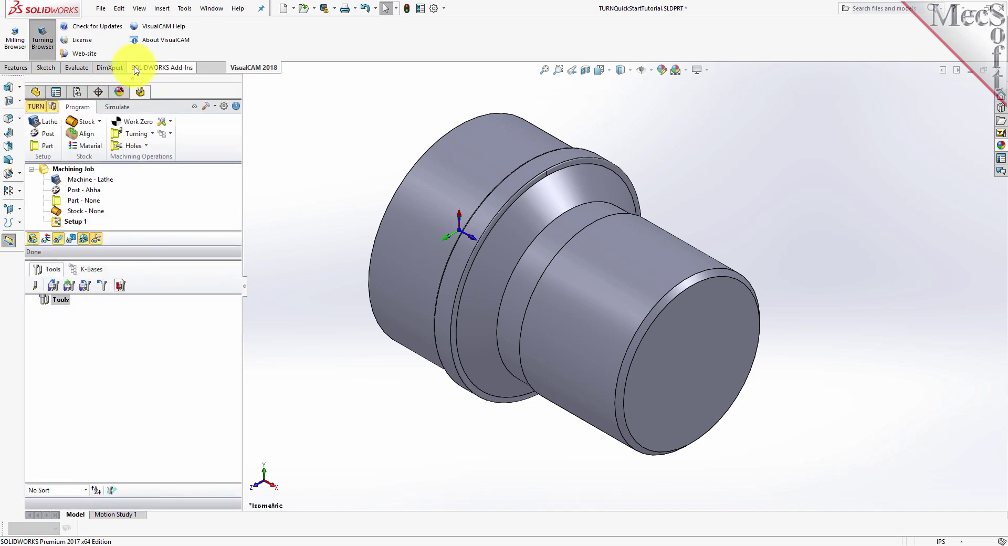
{"action": "left_click", "coordinate": [138, 67]}
{"action": "left_click", "coordinate": [265, 67]}
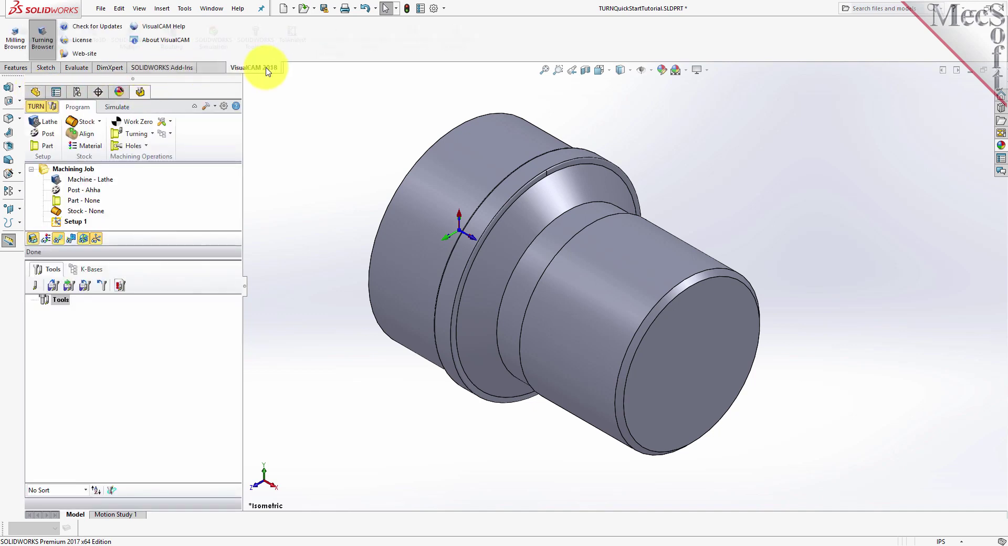
{"action": "left_click", "coordinate": [185, 9]}
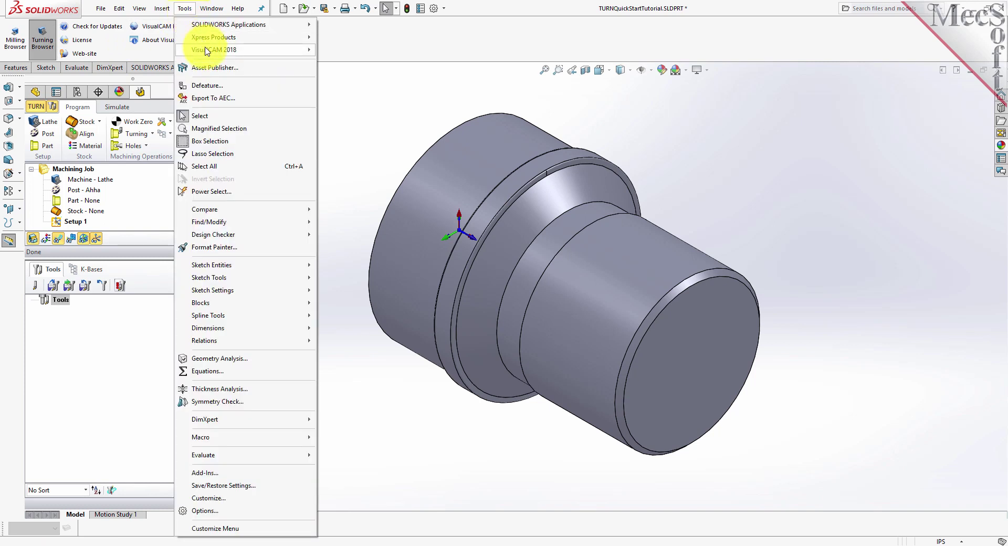
{"action": "left_click", "coordinate": [445, 41]}
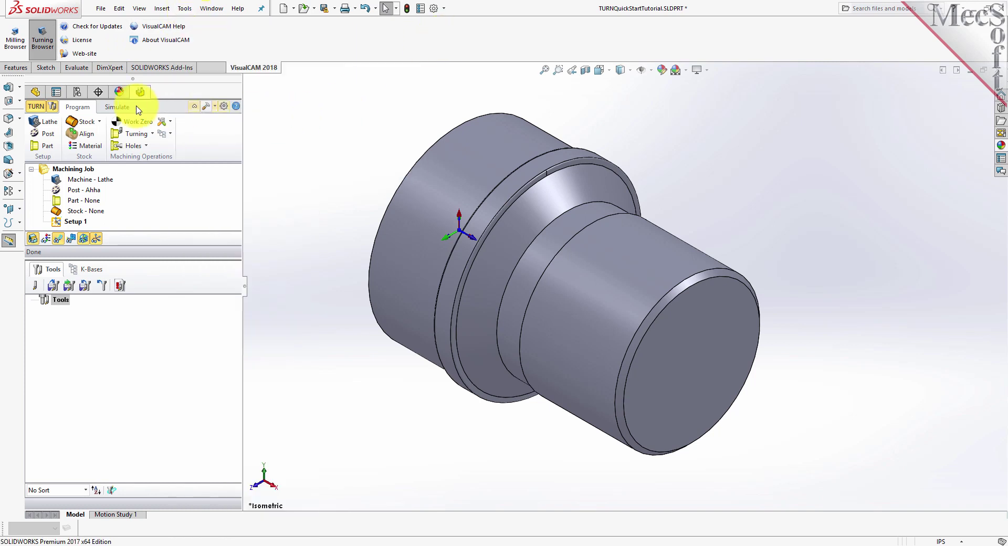
{"action": "left_click", "coordinate": [27, 46]}
{"action": "left_click", "coordinate": [42, 41]}
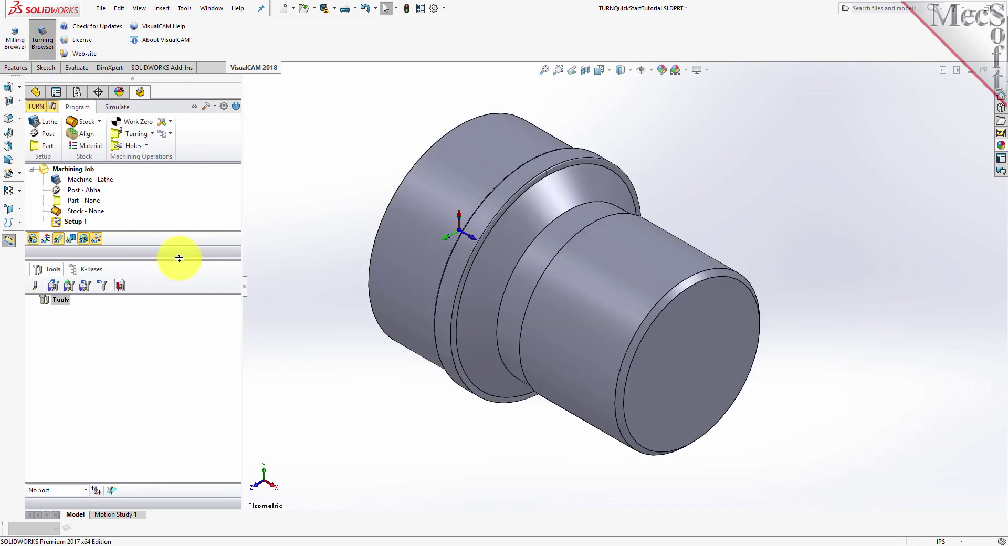
Step: Enlarge the machining job area of the turning browser, look at its simulation commands and return to the programming commands
{"action": "left_click_drag", "start_coordinate": [180, 259], "coordinate": [187, 340]}
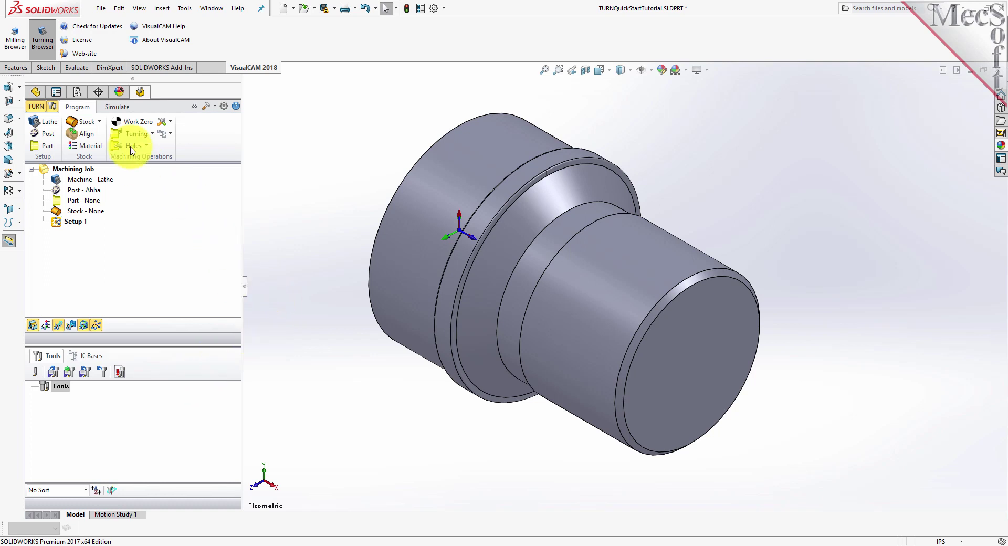
{"action": "left_click", "coordinate": [125, 108]}
{"action": "left_click_drag", "start_coordinate": [247, 286], "coordinate": [223, 309]}
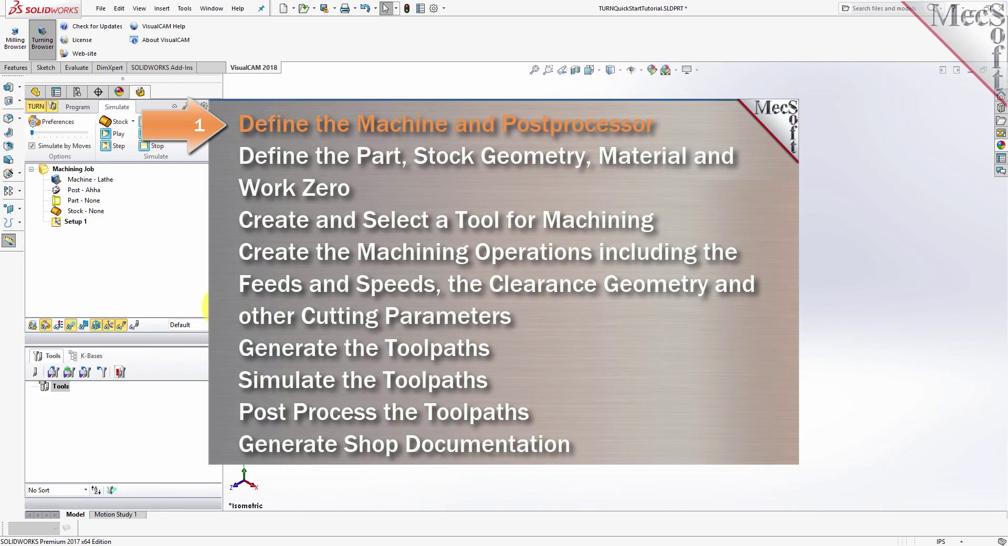
{"action": "left_click", "coordinate": [77, 106]}
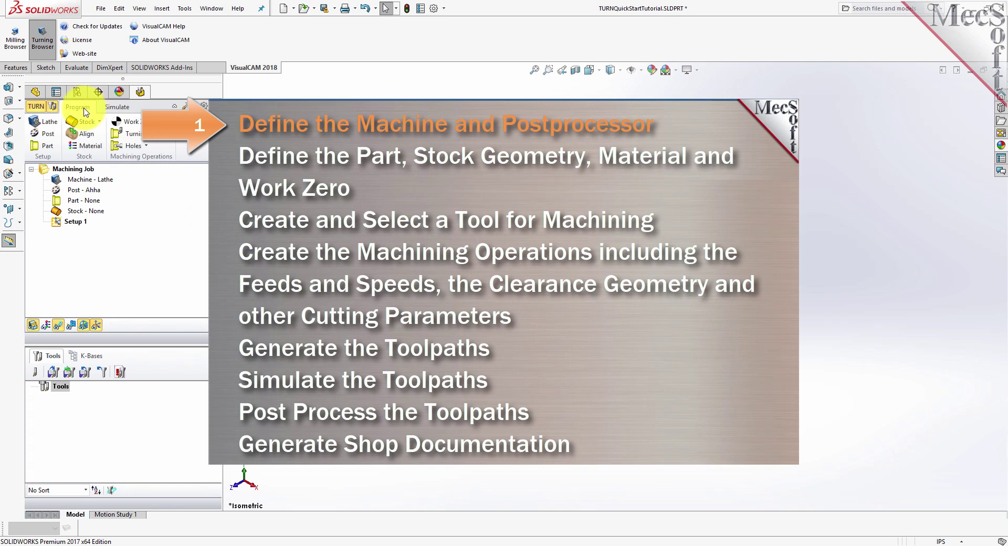
{"action": "left_click_drag", "start_coordinate": [153, 341], "coordinate": [154, 366]}
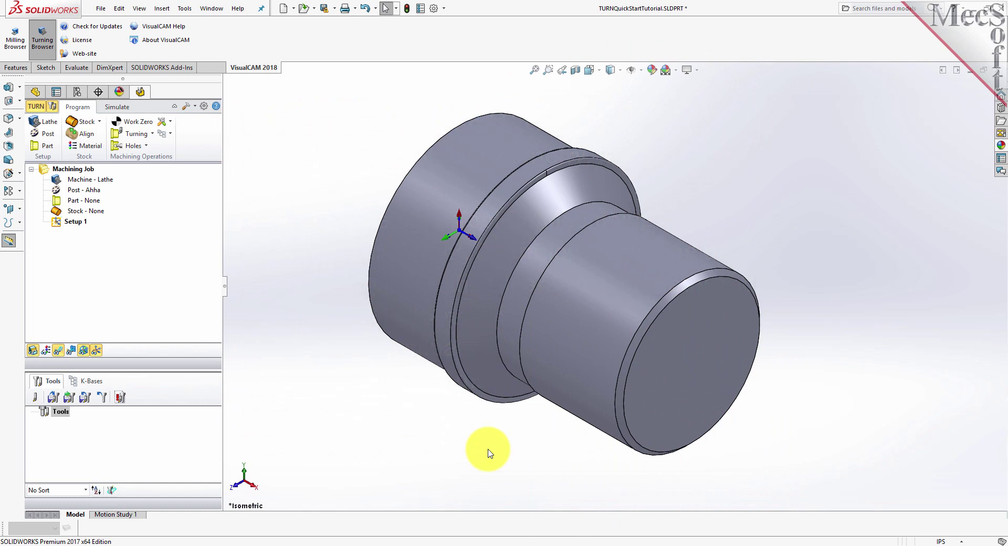
Step: Set the lathe's maximum RPM to 10000 in the turning machine setup
{"action": "left_click", "coordinate": [52, 125]}
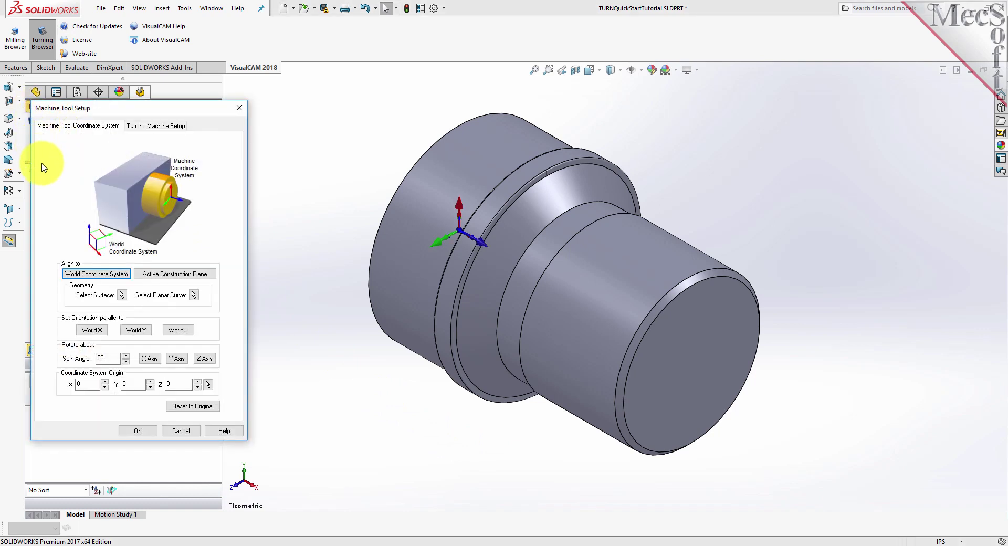
{"action": "left_click", "coordinate": [154, 129]}
{"action": "left_click_drag", "start_coordinate": [120, 151], "coordinate": [88, 151]}
{"action": "type", "text": "10000"}
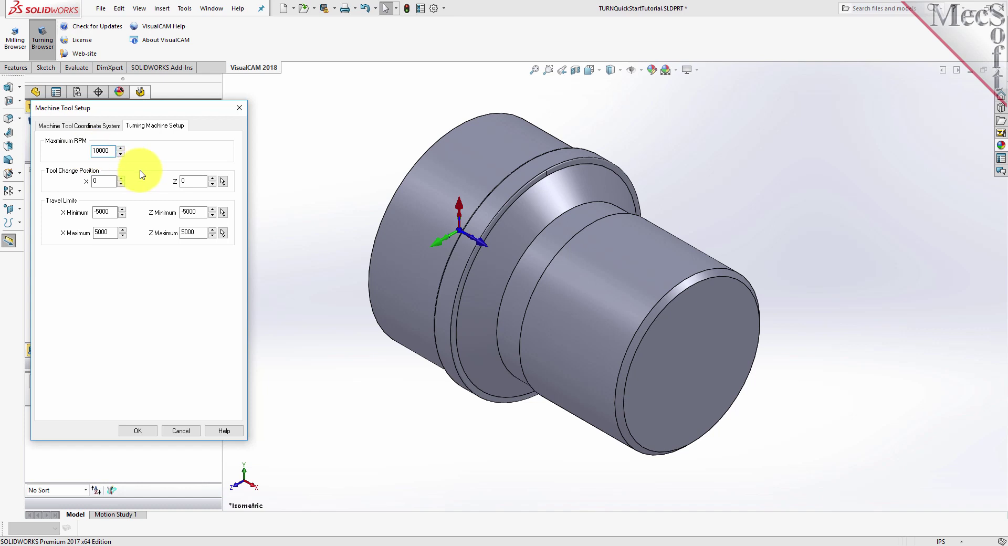
{"action": "left_click", "coordinate": [136, 432]}
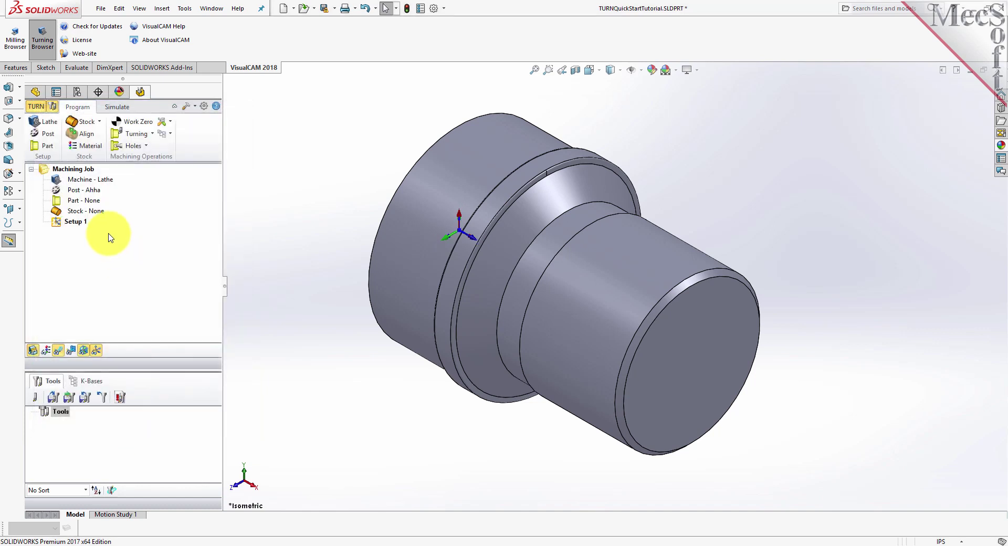
{"action": "left_click", "coordinate": [59, 180]}
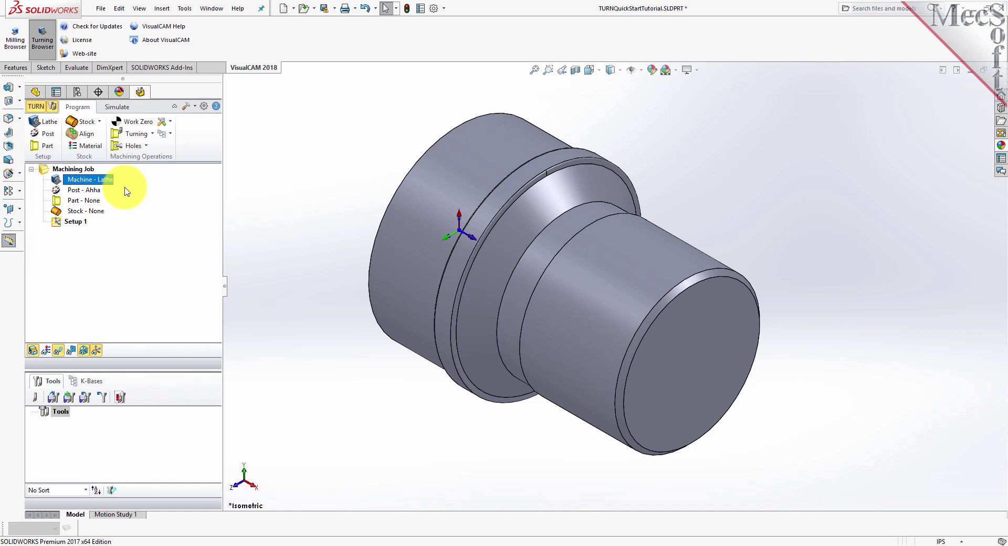
Step: Set the current post-processor to Fanuc with .nc as the posted file extension
{"action": "left_click", "coordinate": [48, 138]}
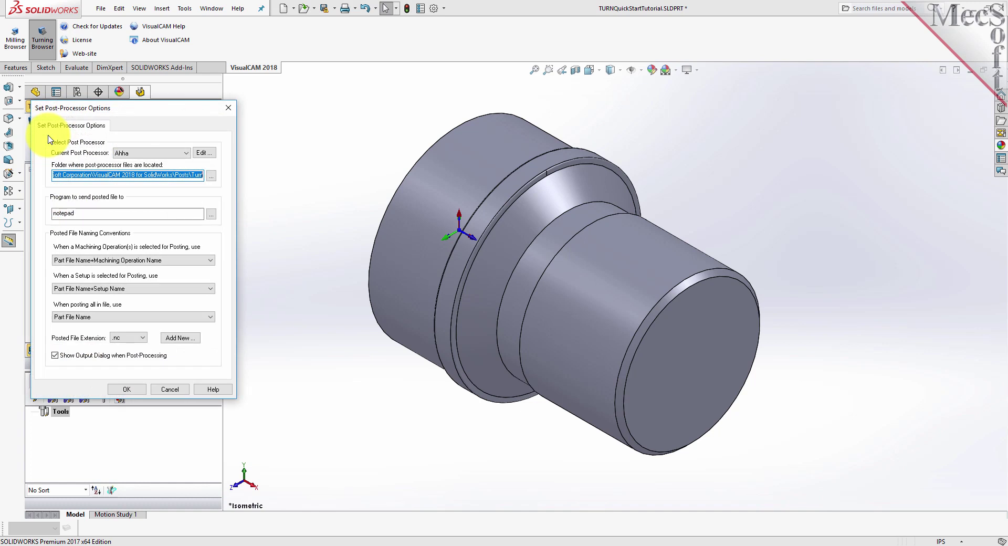
{"action": "left_click", "coordinate": [186, 153]}
{"action": "scroll", "coordinate": [179, 210], "scroll_direction": "down", "scroll_amount": 3}
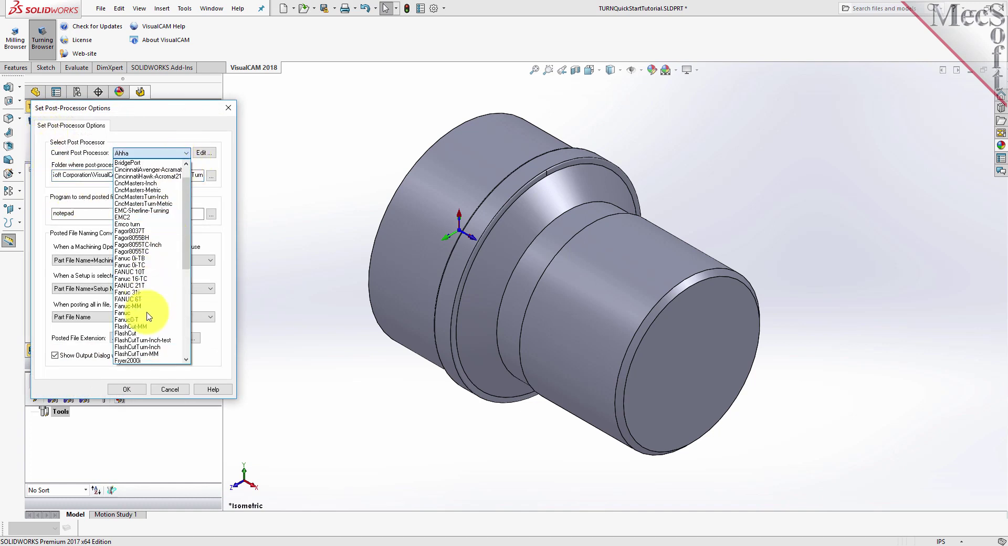
{"action": "left_click", "coordinate": [136, 313]}
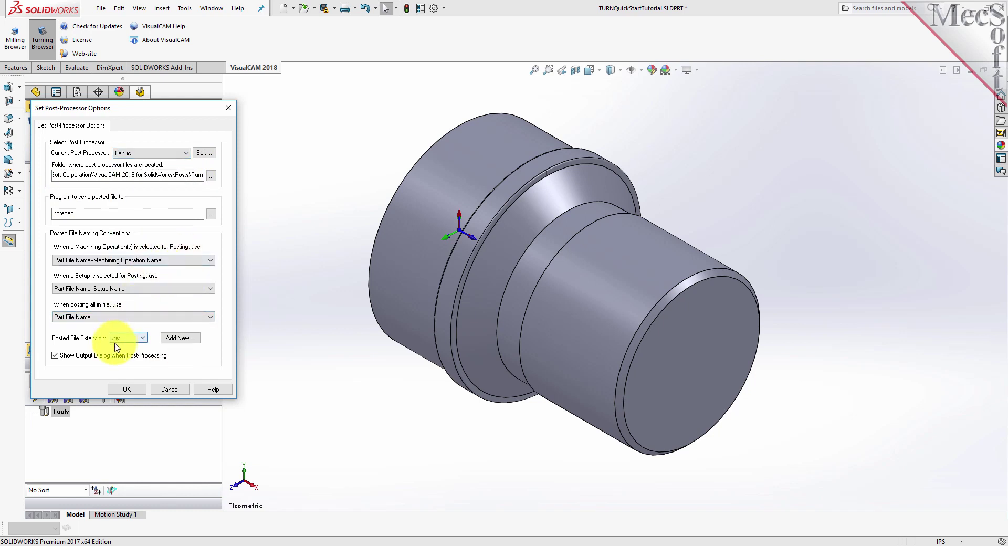
{"action": "left_click", "coordinate": [138, 338]}
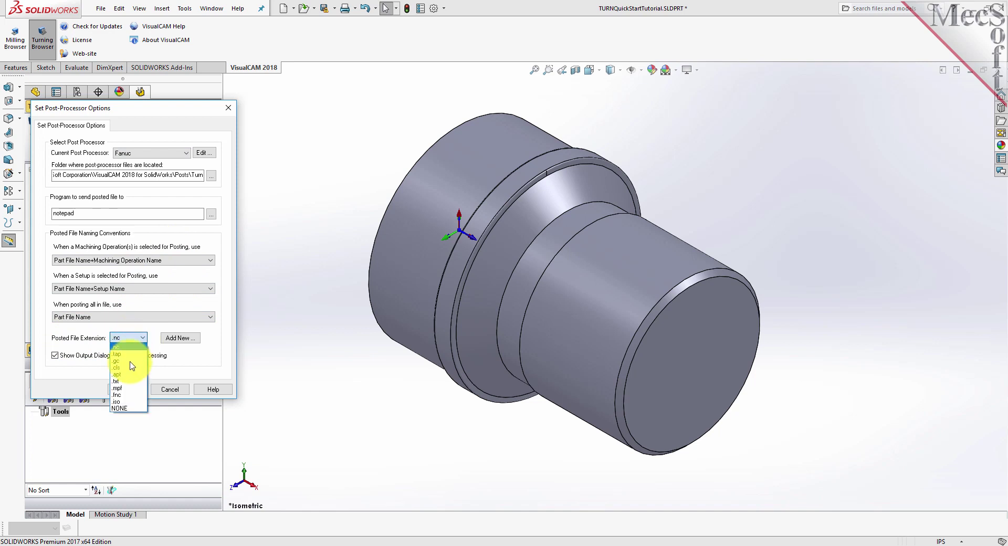
{"action": "left_click", "coordinate": [128, 347]}
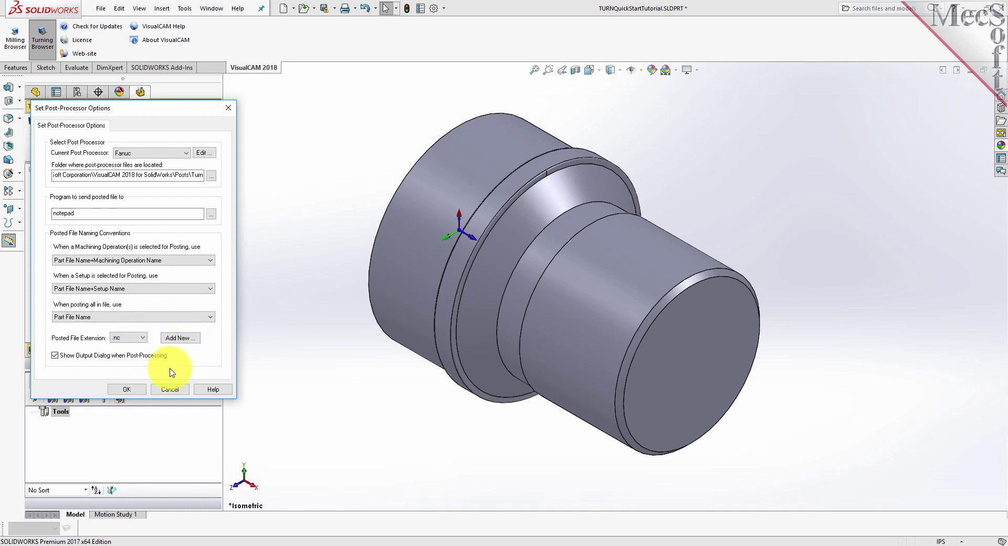
{"action": "left_click", "coordinate": [128, 391]}
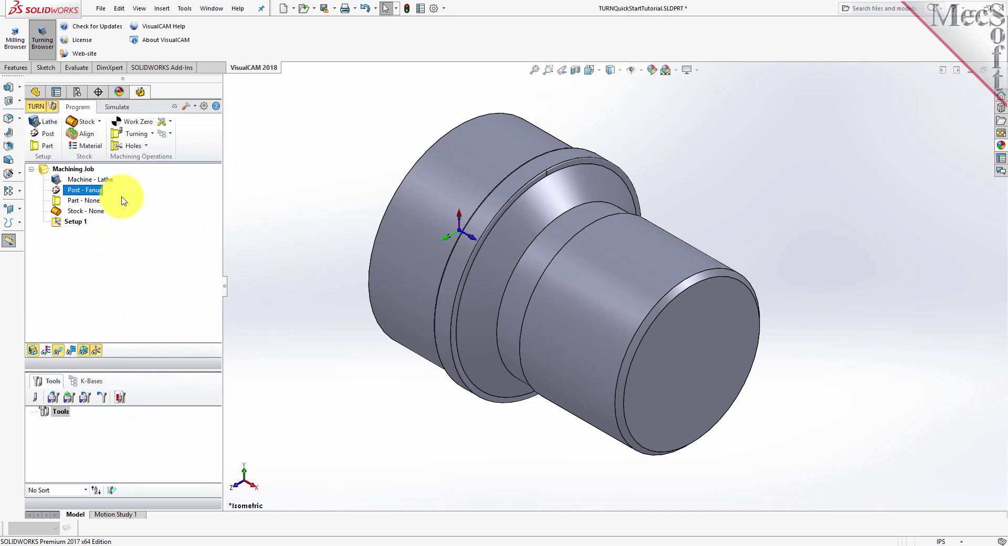
Step: Define the turning part geometry from the model's surfaces, check the first three listed surfaces on the model and save the selection
{"action": "left_click", "coordinate": [47, 147]}
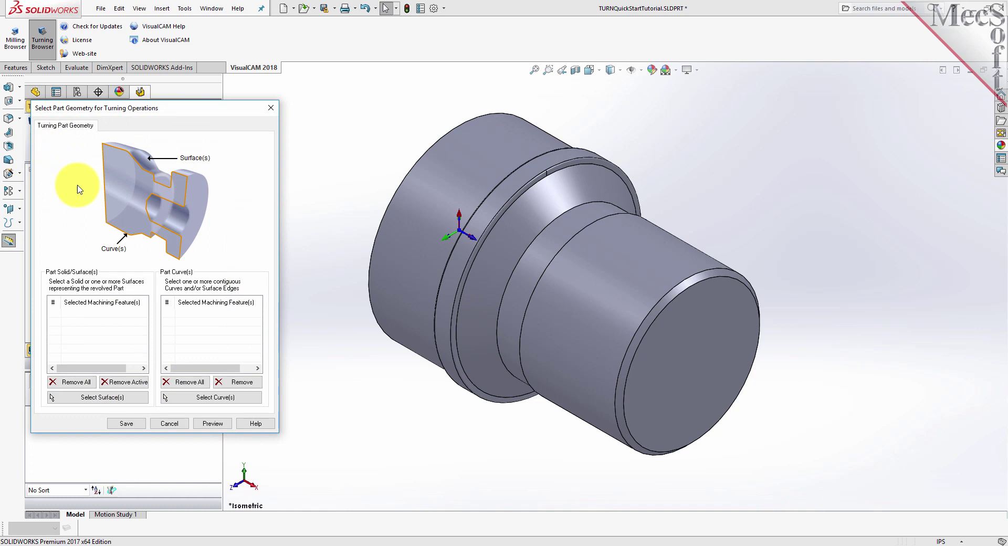
{"action": "left_click", "coordinate": [121, 397]}
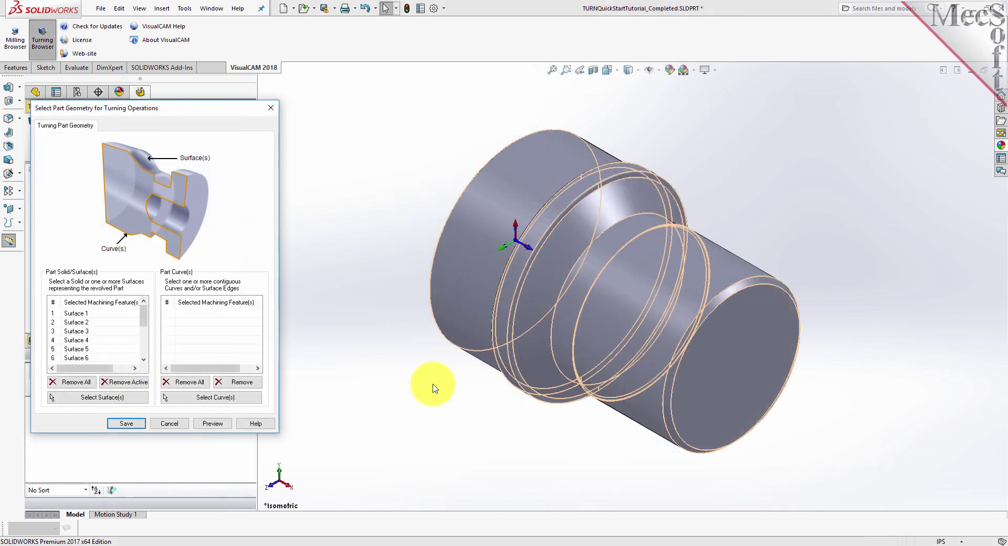
{"action": "left_click", "coordinate": [84, 313]}
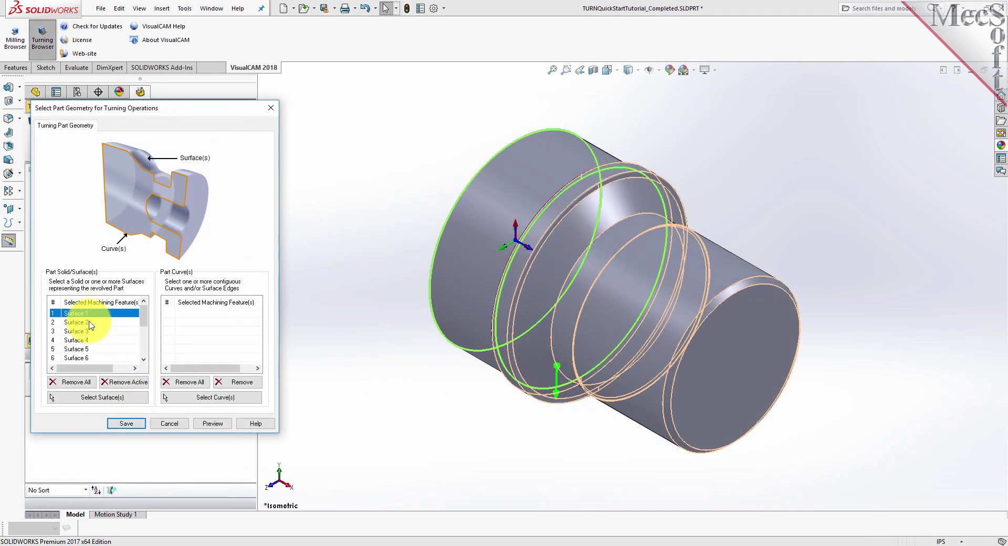
{"action": "left_click", "coordinate": [88, 322]}
{"action": "left_click", "coordinate": [78, 331]}
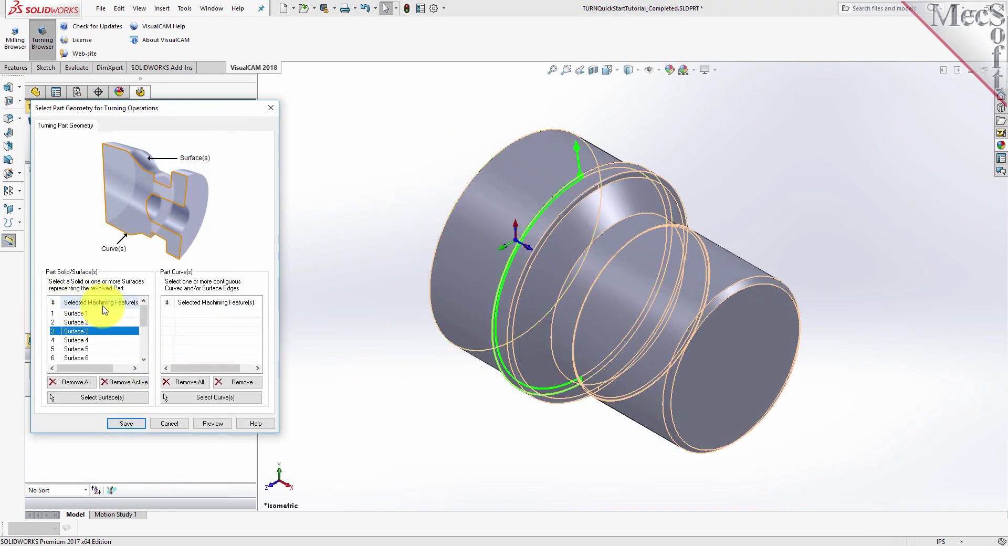
{"action": "left_click", "coordinate": [126, 424]}
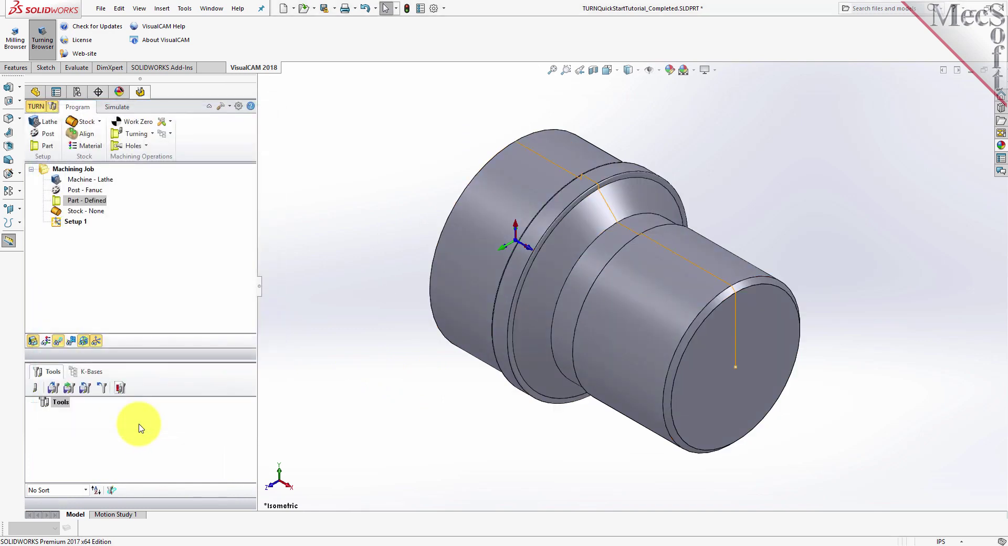
{"action": "left_click", "coordinate": [57, 203]}
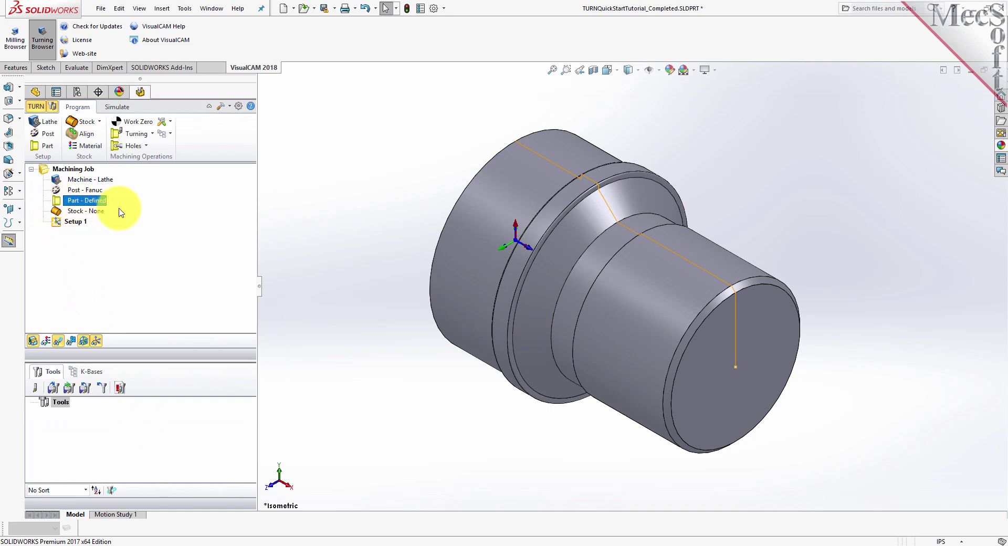
Step: Inspect the defined part profile from the front and return to the isometric view
{"action": "left_click", "coordinate": [609, 70]}
{"action": "left_click", "coordinate": [617, 100]}
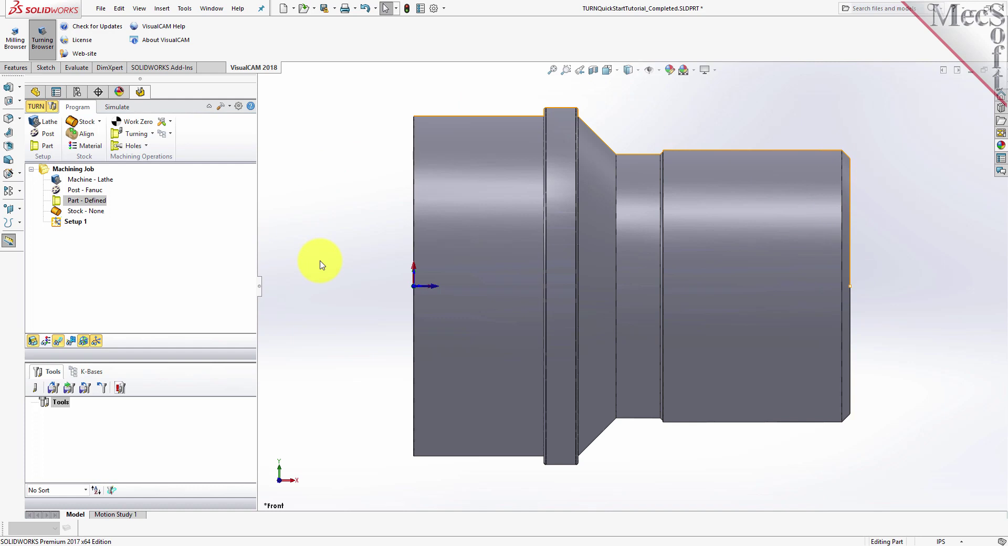
{"action": "left_click", "coordinate": [609, 71]}
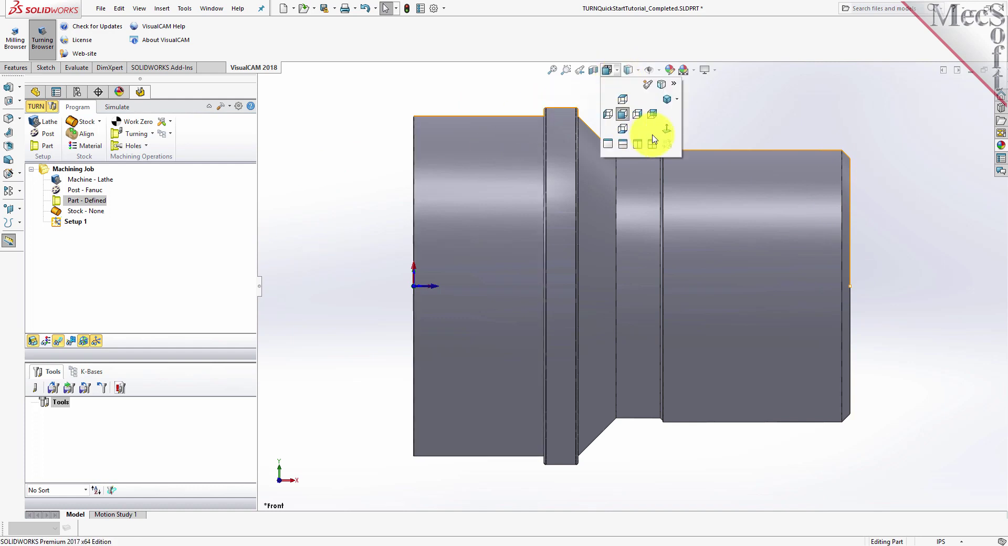
{"action": "left_click", "coordinate": [667, 98]}
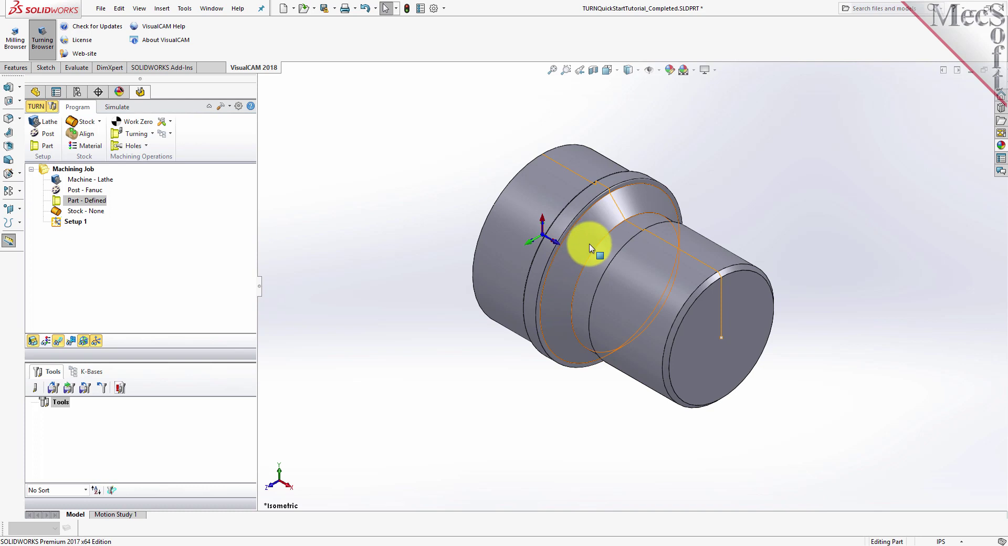
{"action": "scroll", "coordinate": [661, 298], "scroll_direction": "down", "scroll_amount": 2}
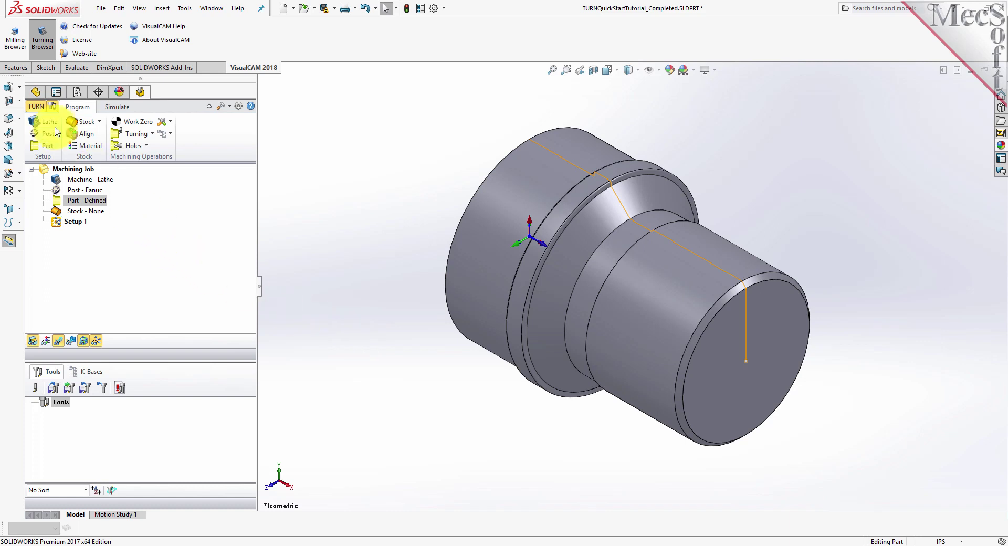
Step: Create a cylinder stock around the part with an outer radius of 1.5 and a slightly increased outer length
{"action": "left_click", "coordinate": [102, 121]}
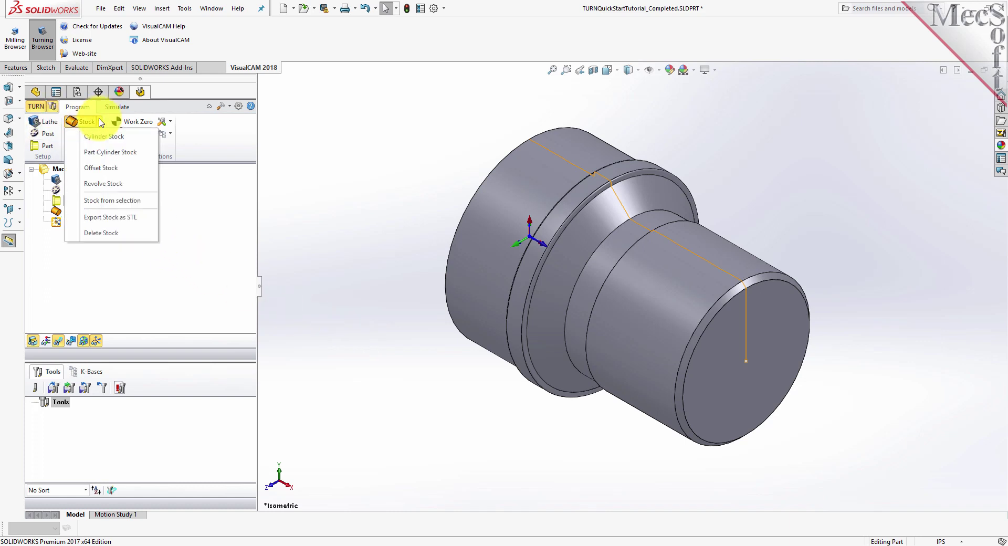
{"action": "left_click", "coordinate": [124, 138]}
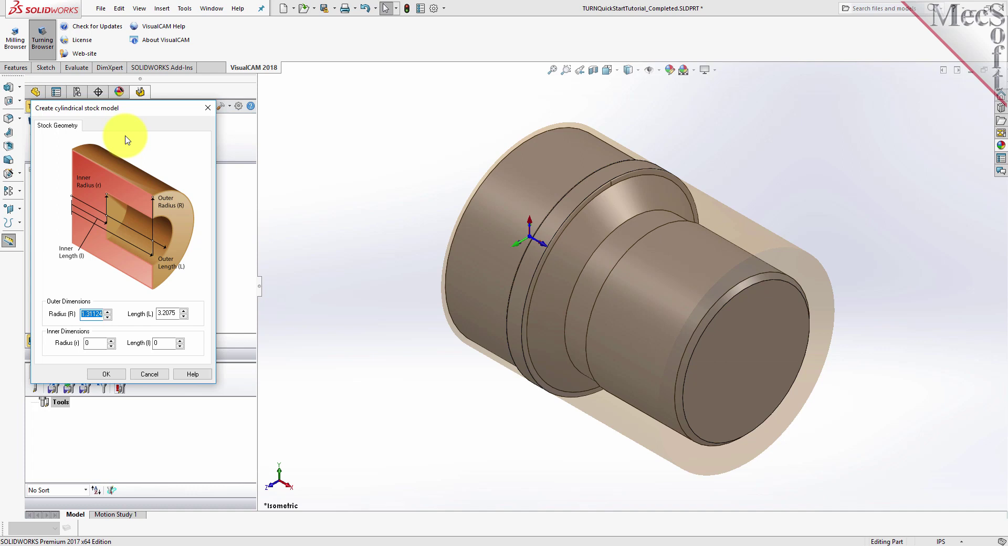
{"action": "left_click", "coordinate": [90, 314]}
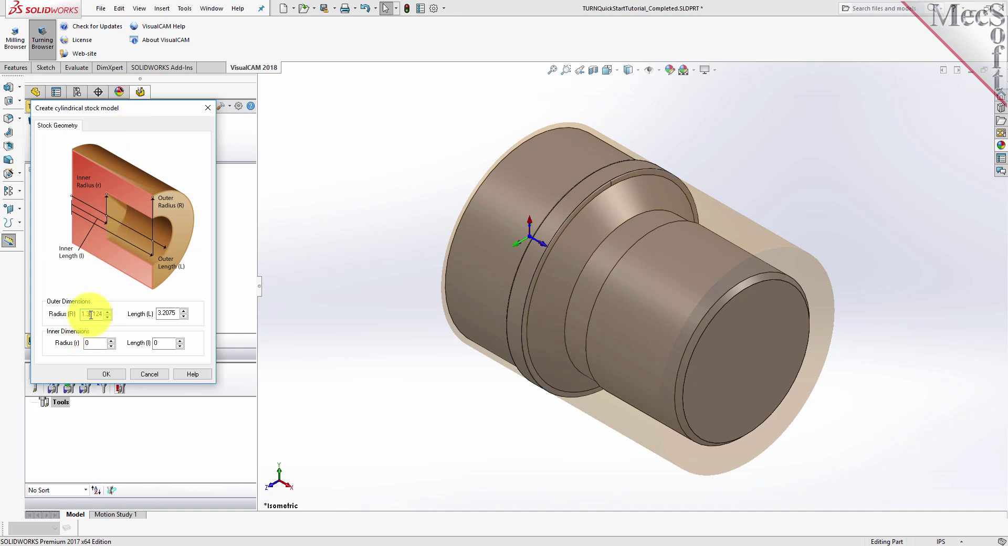
{"action": "left_click_drag", "start_coordinate": [103, 314], "coordinate": [57, 317]}
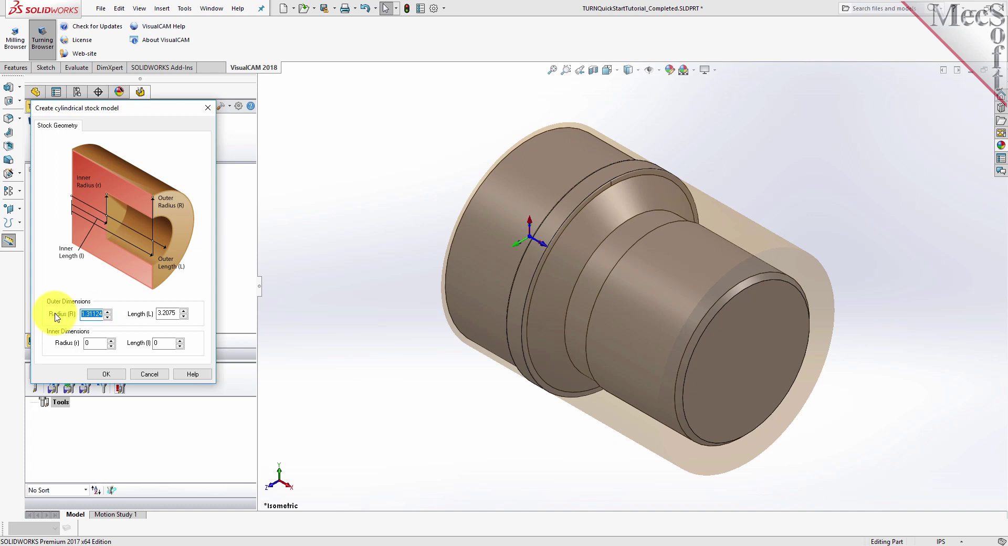
{"action": "type", "text": "1.5"}
{"action": "left_click_drag", "start_coordinate": [178, 314], "coordinate": [133, 315]}
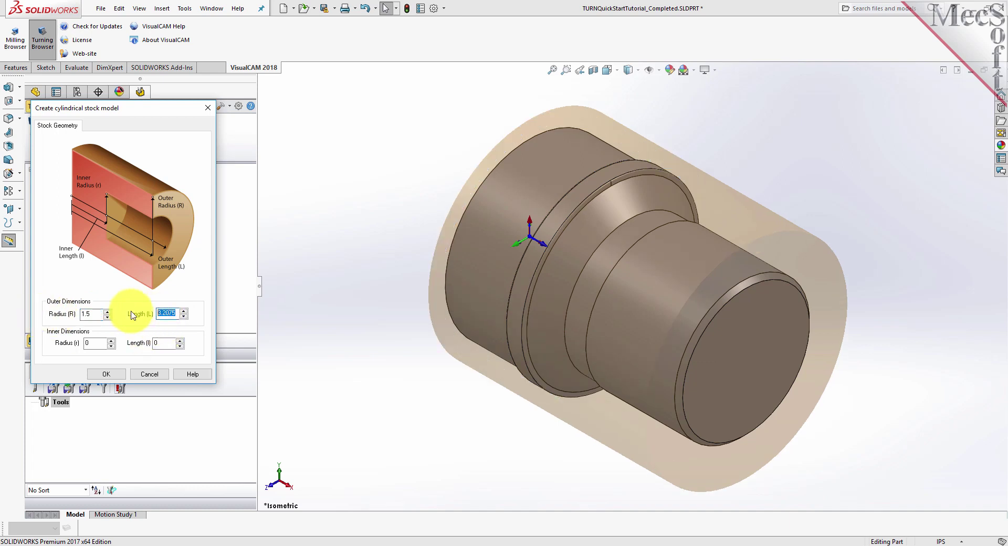
{"action": "type", "text": "3"}
{"action": "left_click", "coordinate": [107, 374]}
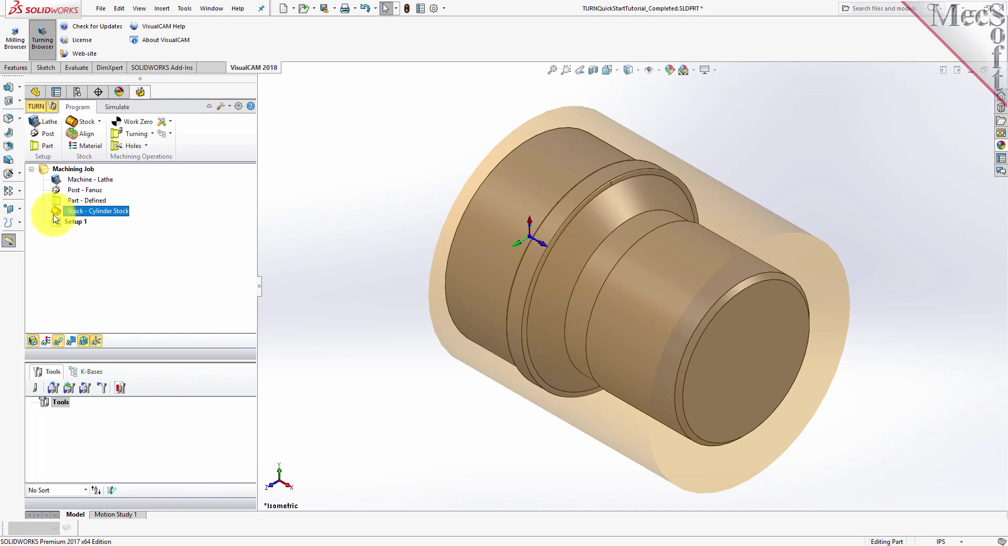
Step: Compare the cylinder stock with the part by hiding and showing the stock twice
{"action": "left_click", "coordinate": [98, 212]}
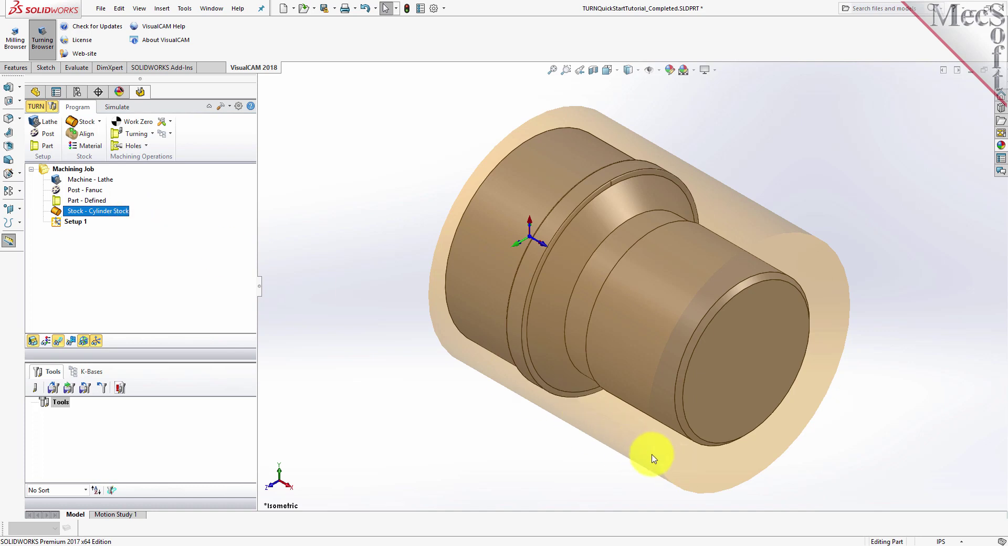
{"action": "left_click", "coordinate": [34, 342]}
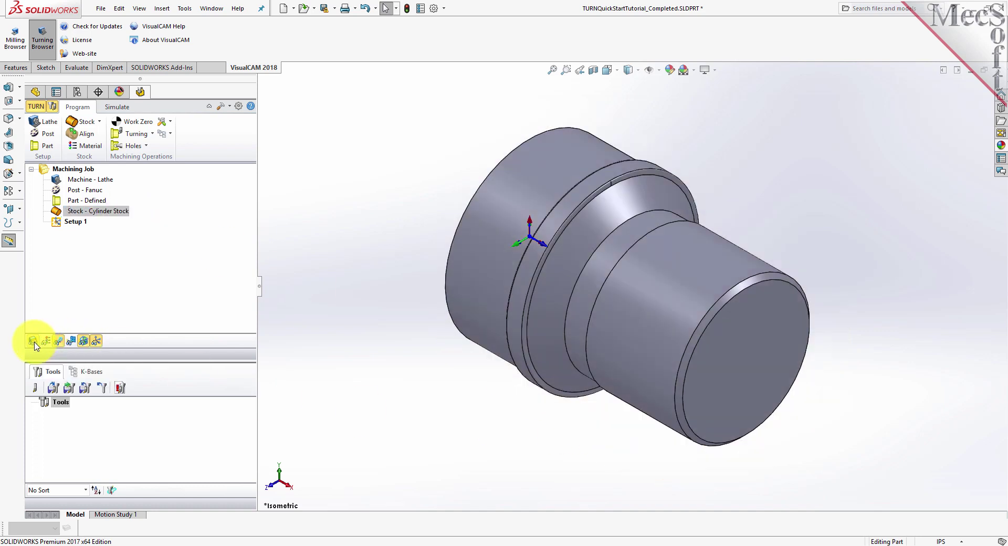
{"action": "left_click", "coordinate": [34, 342]}
{"action": "left_click", "coordinate": [33, 342]}
{"action": "left_click", "coordinate": [34, 342]}
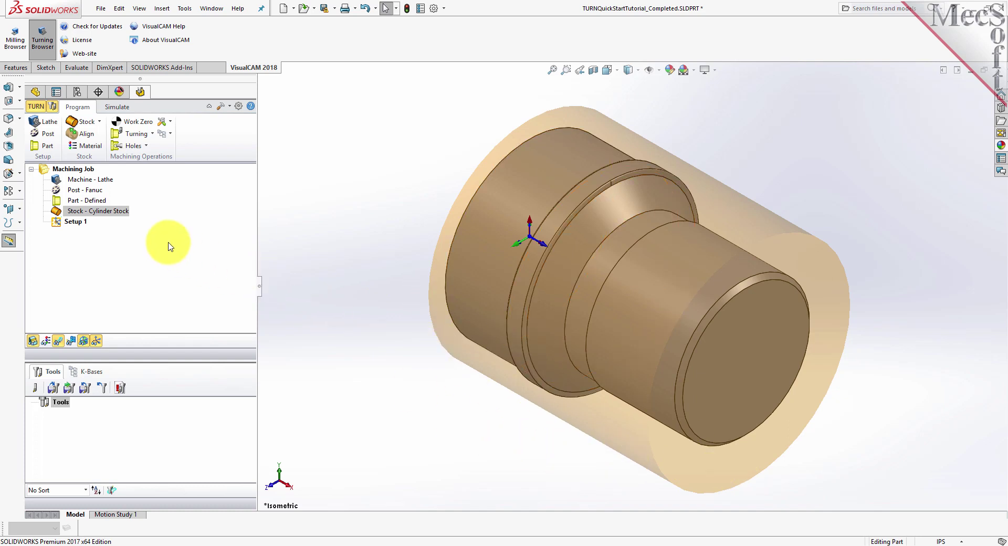
Step: Align the cylinder stock with the part using the Right Z alignment
{"action": "left_click", "coordinate": [87, 134]}
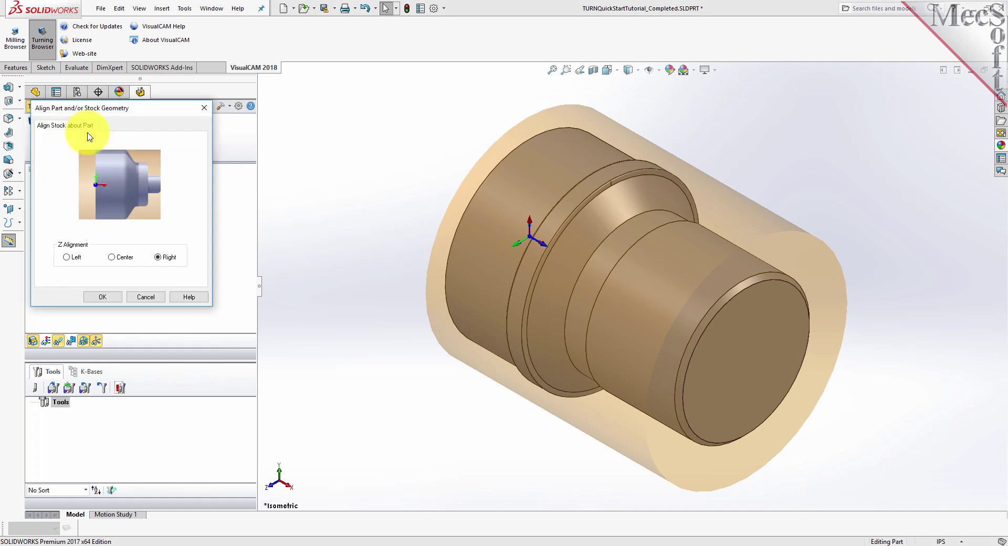
{"action": "left_click", "coordinate": [158, 257]}
{"action": "left_click", "coordinate": [115, 300]}
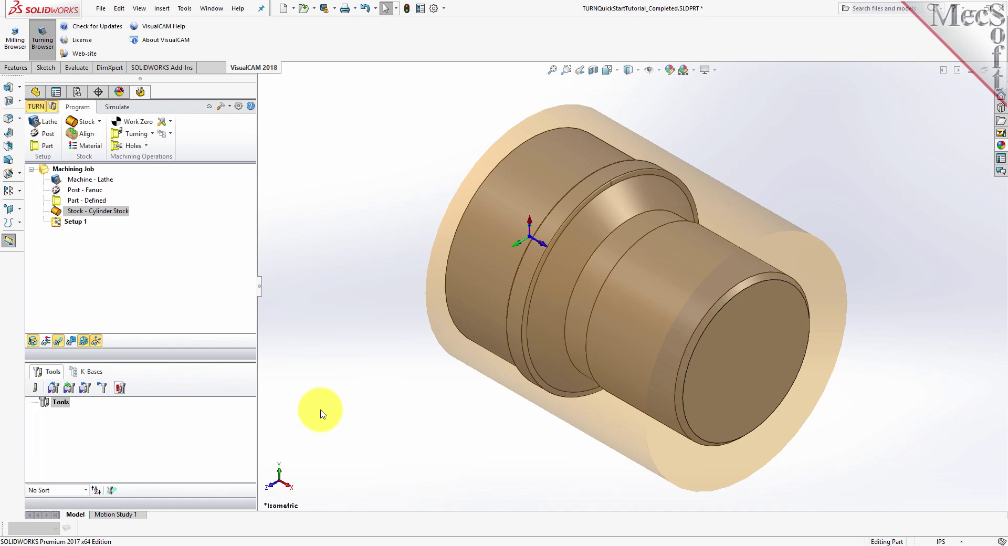
Step: Set the stock material to ALUMINUM - 6061 from the FeedsSpeedsDataINCH.xml material file
{"action": "left_click", "coordinate": [95, 149]}
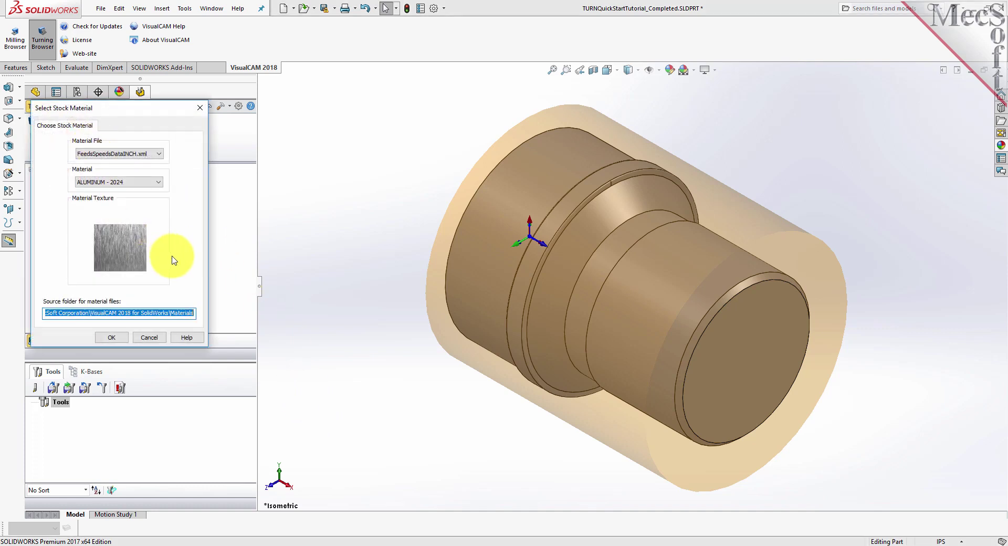
{"action": "left_click", "coordinate": [159, 183]}
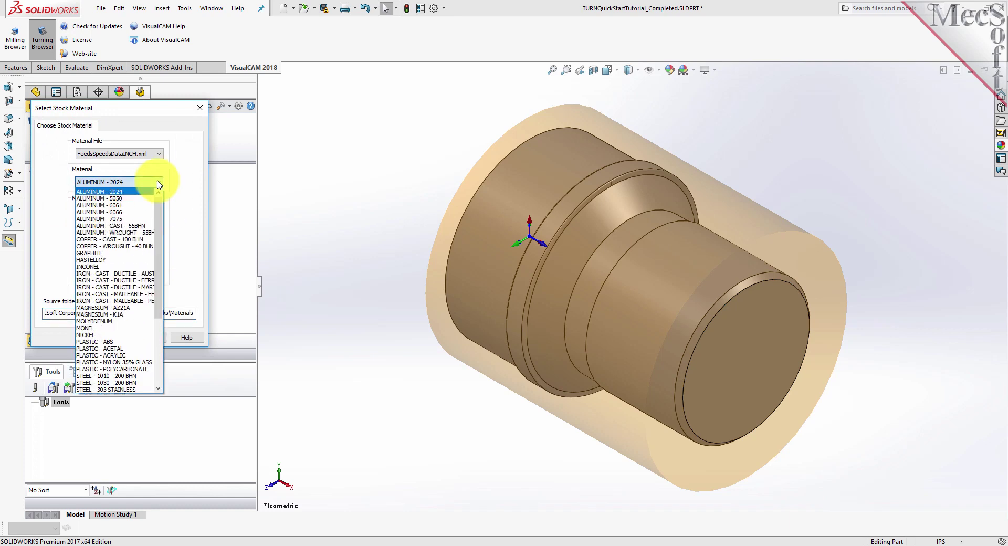
{"action": "left_click", "coordinate": [131, 206]}
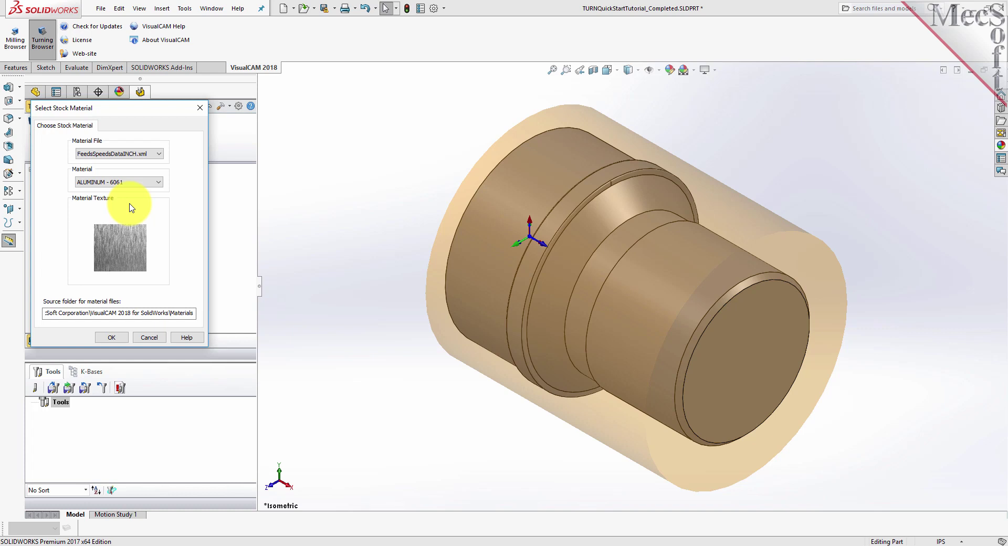
{"action": "left_click", "coordinate": [118, 340]}
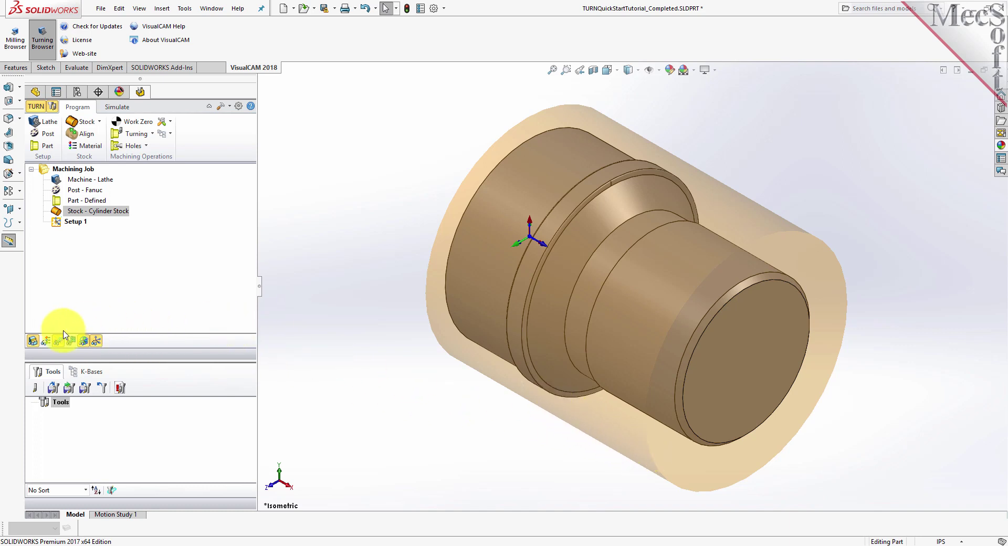
Step: Switch on the material texture display for the stock, comparing it with the untextured display
{"action": "left_click", "coordinate": [46, 344]}
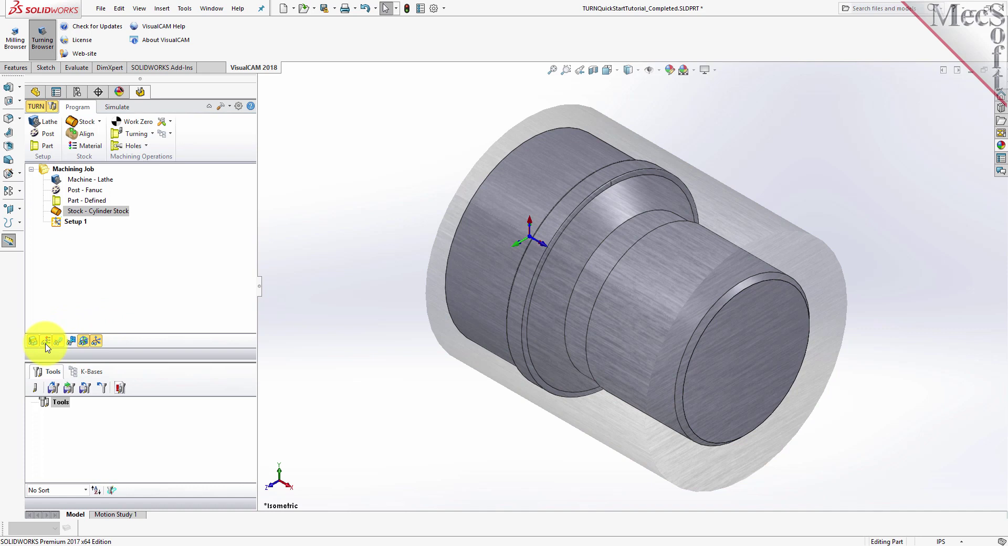
{"action": "left_click", "coordinate": [46, 346]}
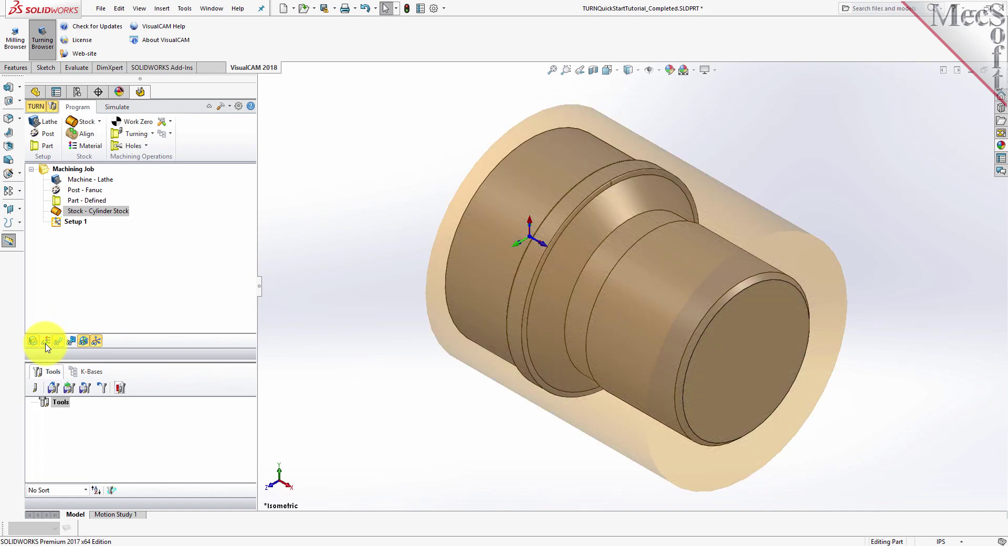
{"action": "left_click", "coordinate": [46, 346]}
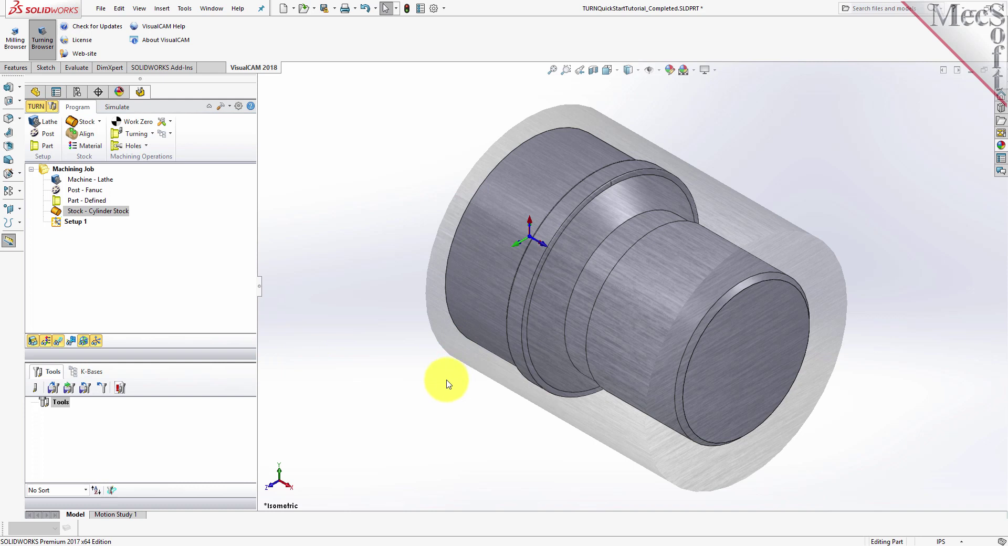
Step: Select Setup 1 and examine its machine coordinate system by hiding and showing it on the model
{"action": "left_click", "coordinate": [73, 222]}
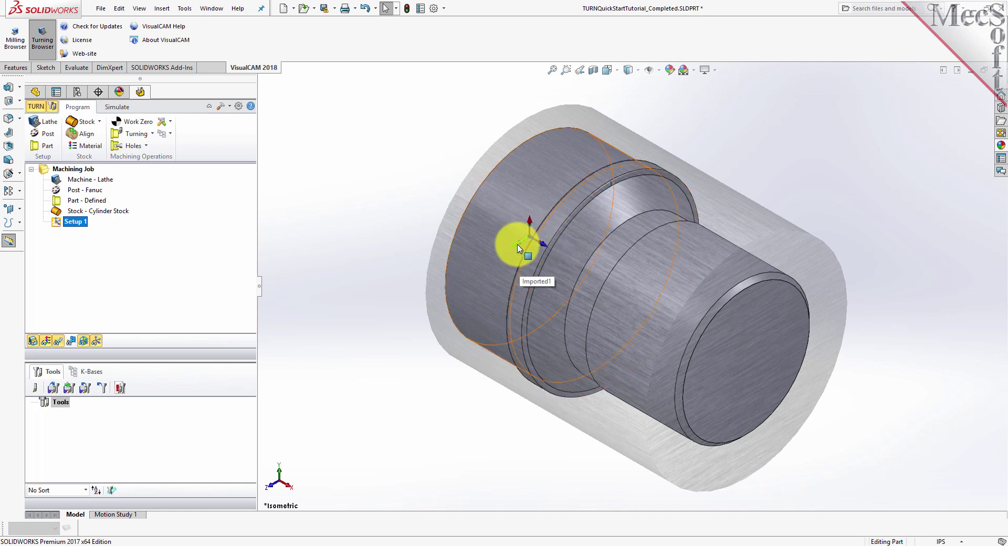
{"action": "left_click", "coordinate": [97, 342]}
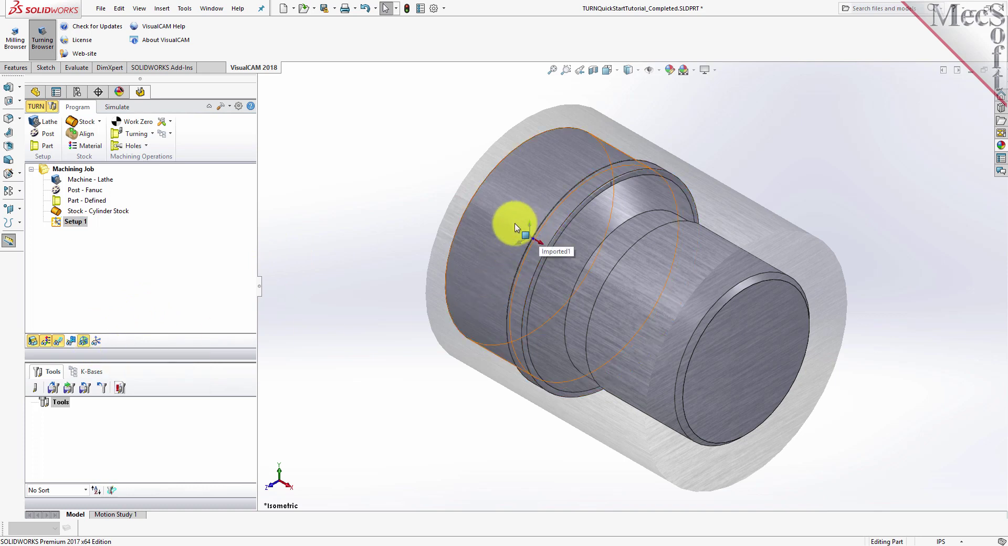
{"action": "left_click", "coordinate": [97, 342]}
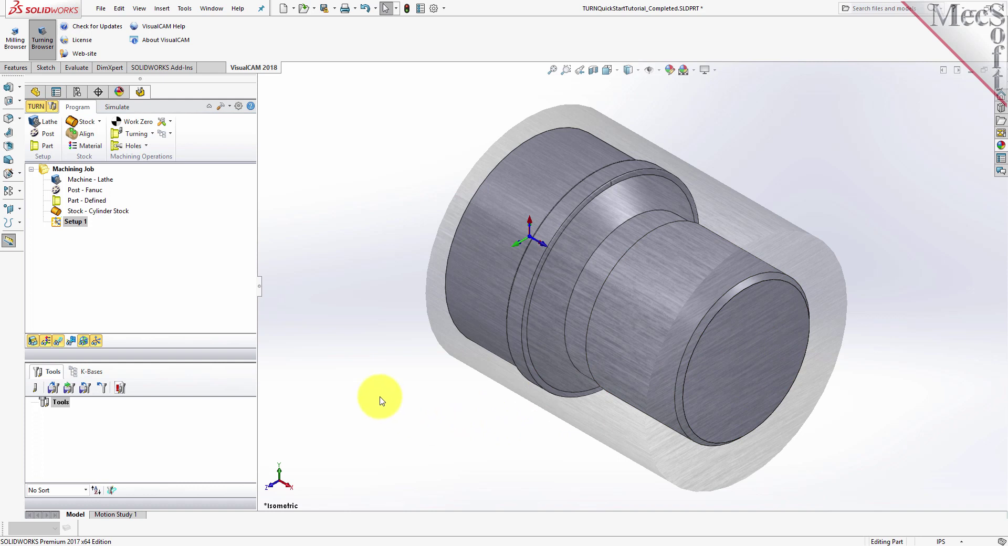
Step: Generate a work zero set to the stock box with the Right Most zero face
{"action": "left_click", "coordinate": [140, 124]}
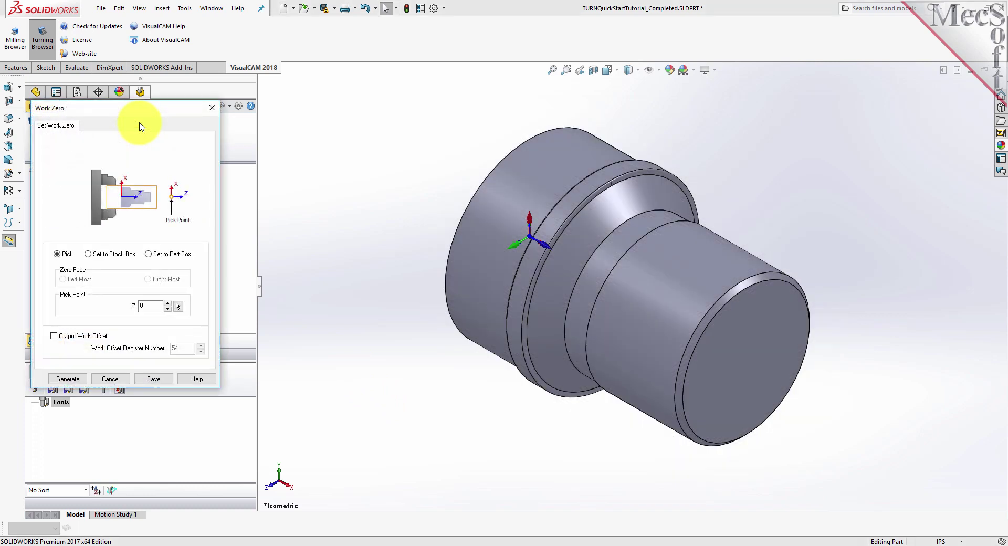
{"action": "left_click", "coordinate": [88, 254]}
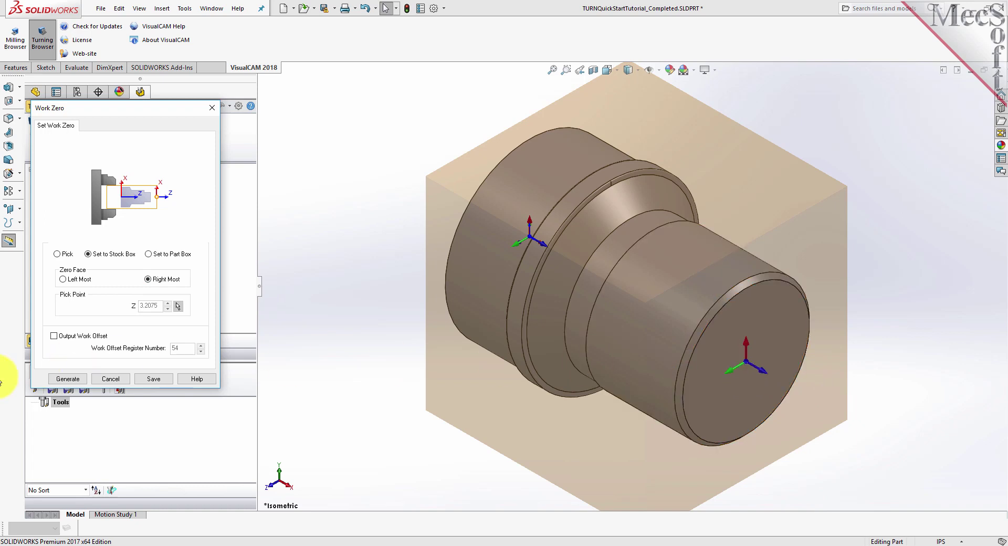
{"action": "left_click", "coordinate": [54, 383]}
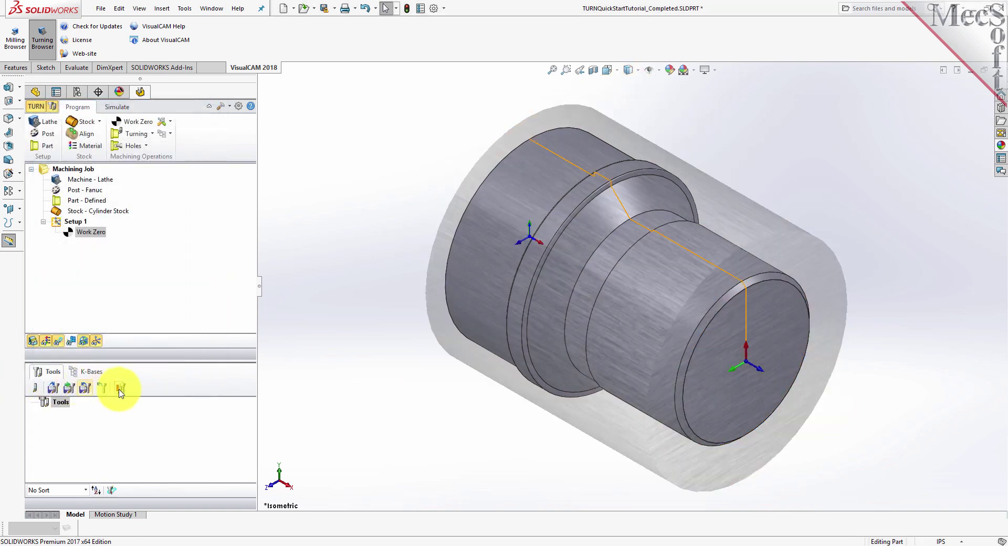
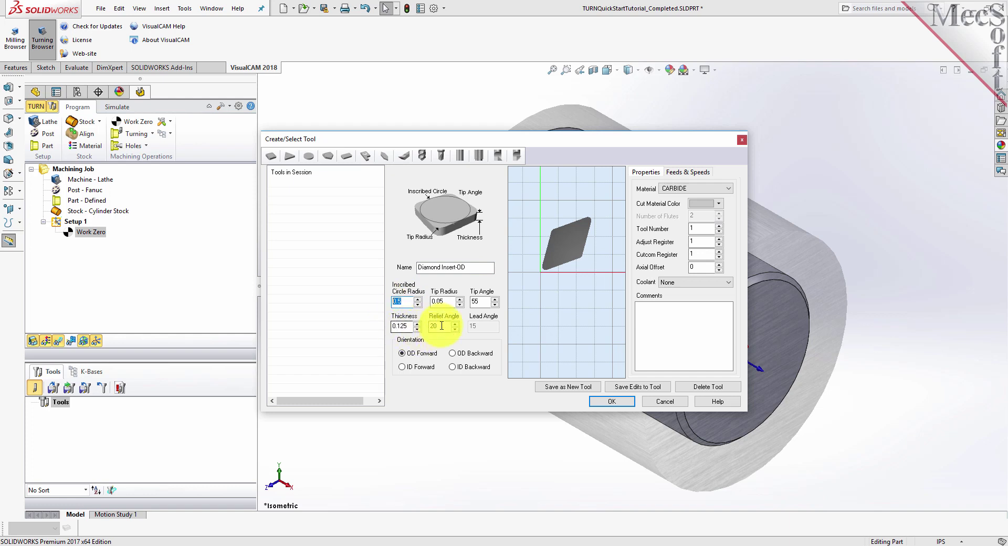
Step: Set the Diamond Insert-OD tool's tip radius to 0.02, check its tip and relief angles, and choose OD Forward orientation
{"action": "double_click", "coordinate": [445, 302]}
{"action": "type", "text": "0.02"}
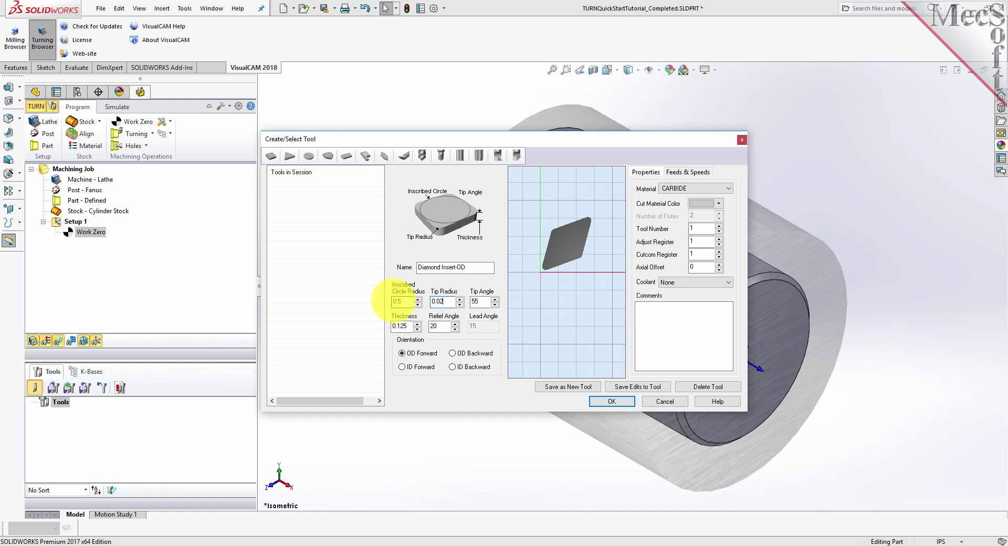
{"action": "left_click", "coordinate": [484, 302]}
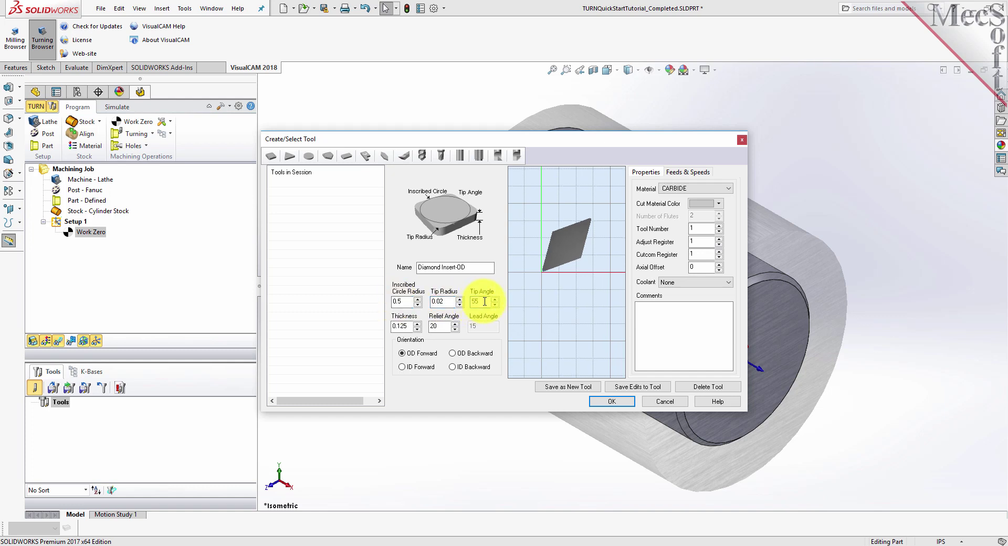
{"action": "double_click", "coordinate": [484, 302]}
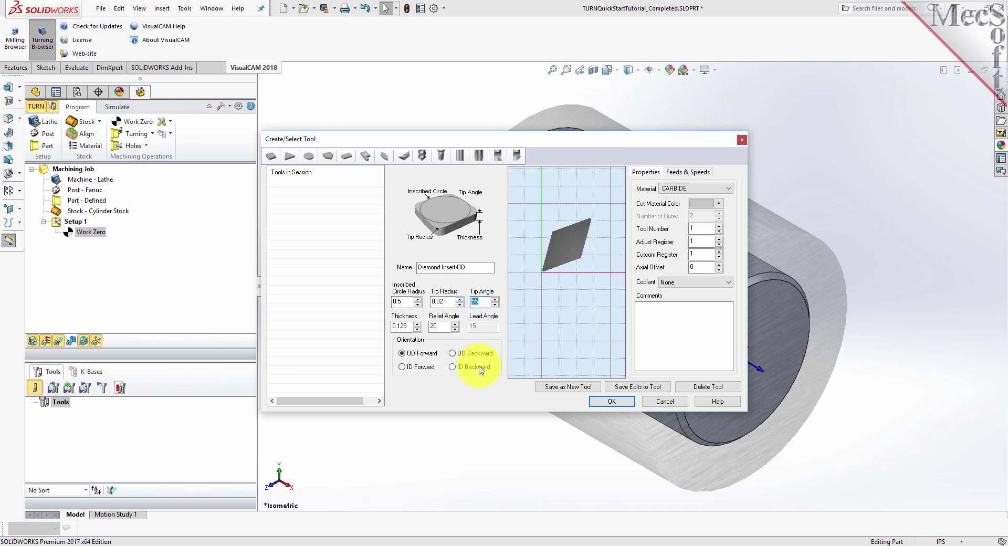
{"action": "double_click", "coordinate": [438, 326]}
{"action": "left_click", "coordinate": [403, 355]}
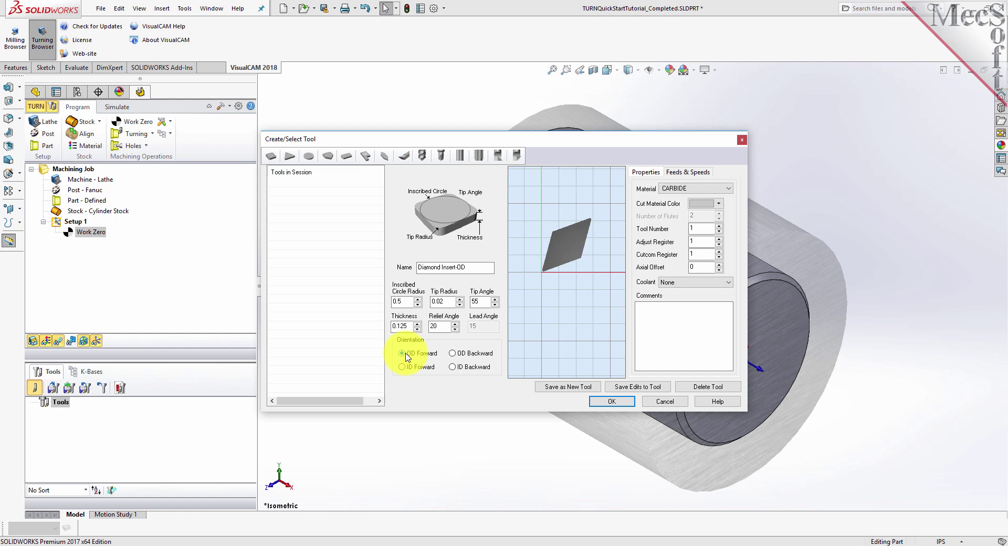
Step: Set the tool's spindle speed to 300 RPM and maximum speed to 350 RPM, with feed rates in IPM
{"action": "left_click", "coordinate": [681, 173]}
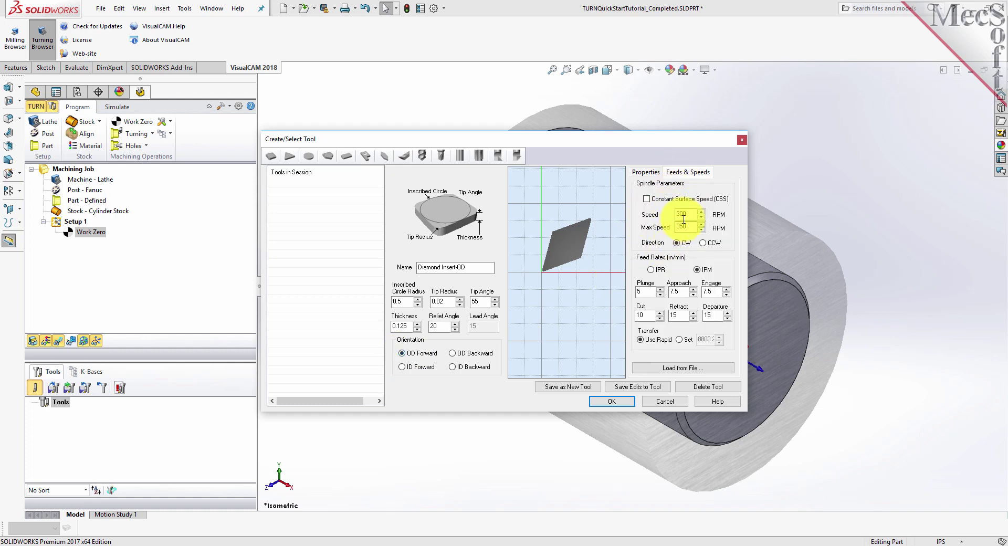
{"action": "left_click_drag", "start_coordinate": [688, 216], "coordinate": [650, 214]}
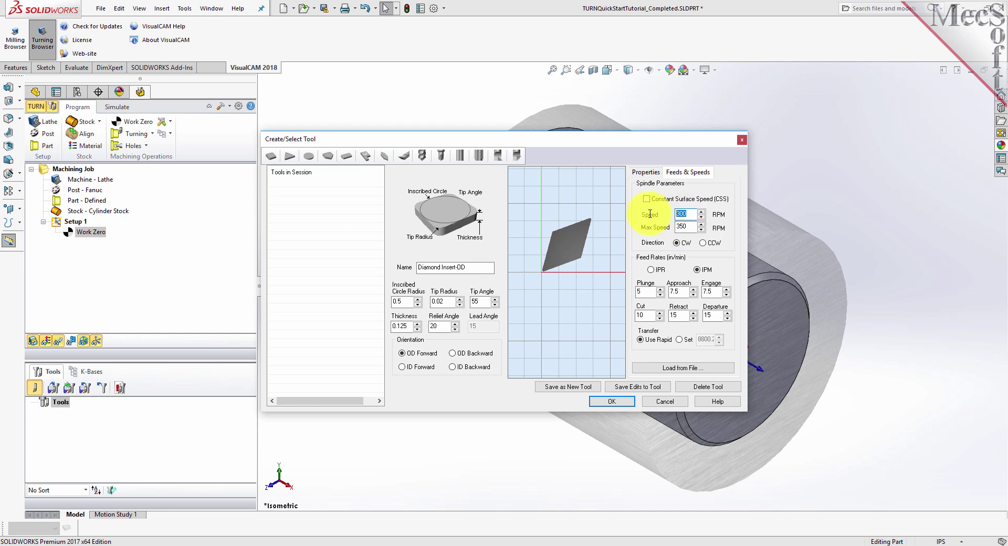
{"action": "left_click_drag", "start_coordinate": [689, 227], "coordinate": [673, 227]}
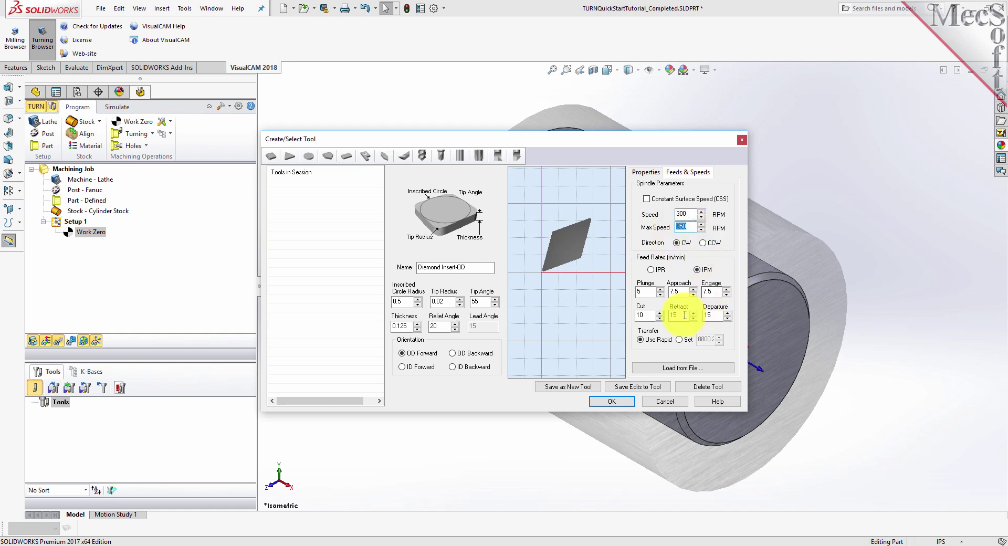
{"action": "left_click", "coordinate": [704, 269]}
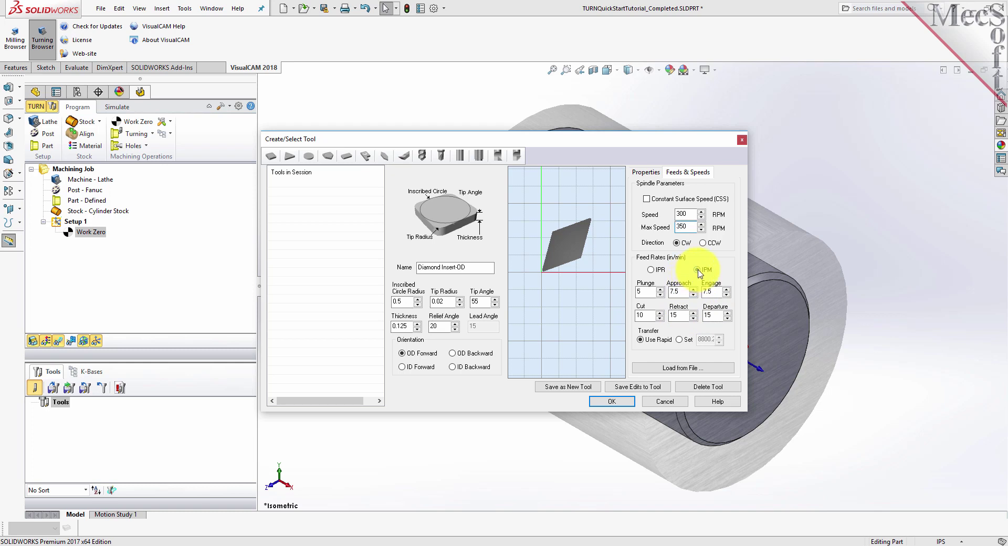
Step: Set feed rates to plunge 5, approach 7.5, engage 7.5, cut 10, retract 15 and departure 15, with rapid transfer
{"action": "double_click", "coordinate": [634, 293]}
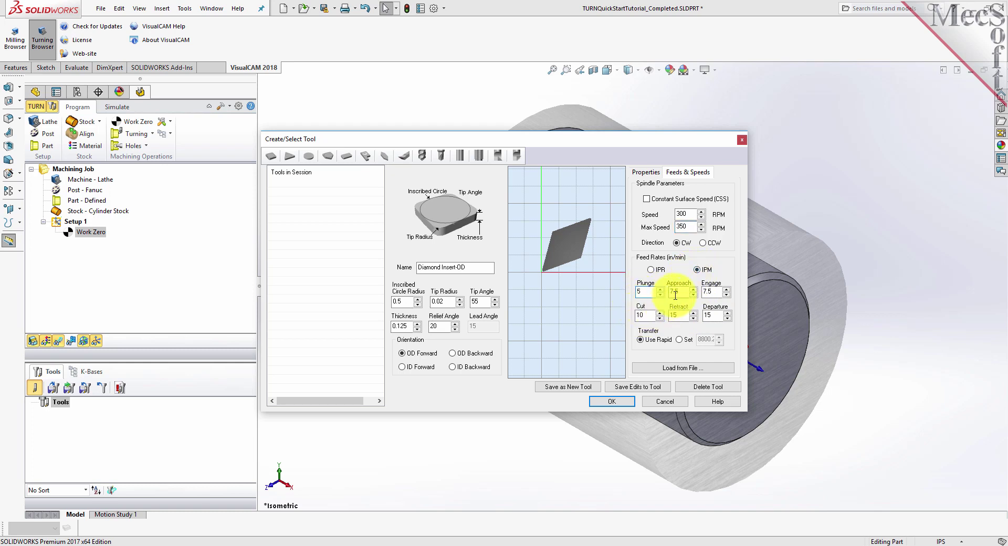
{"action": "key", "text": "Tab"}
{"action": "type", "text": "7"}
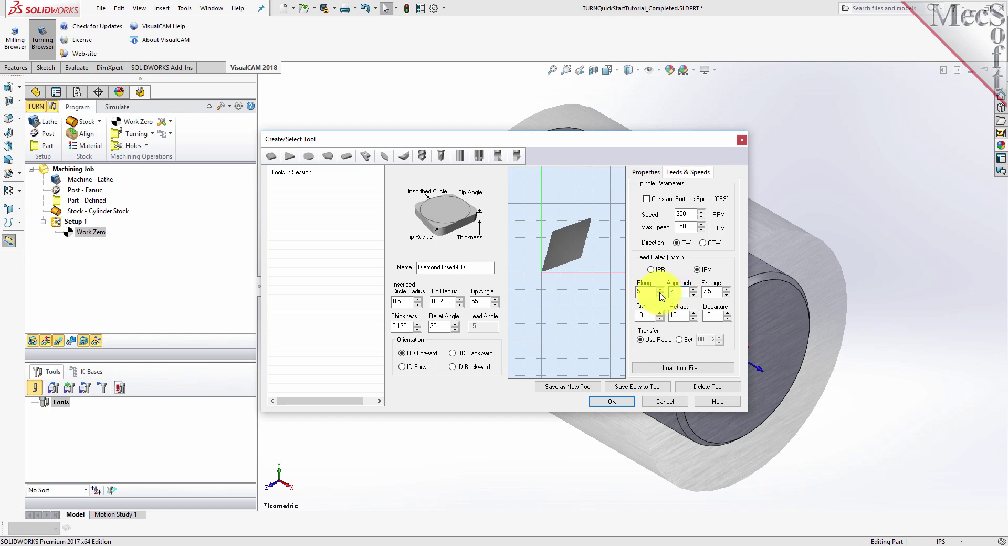
{"action": "key", "text": "Tab"}
{"action": "type", "text": "7"}
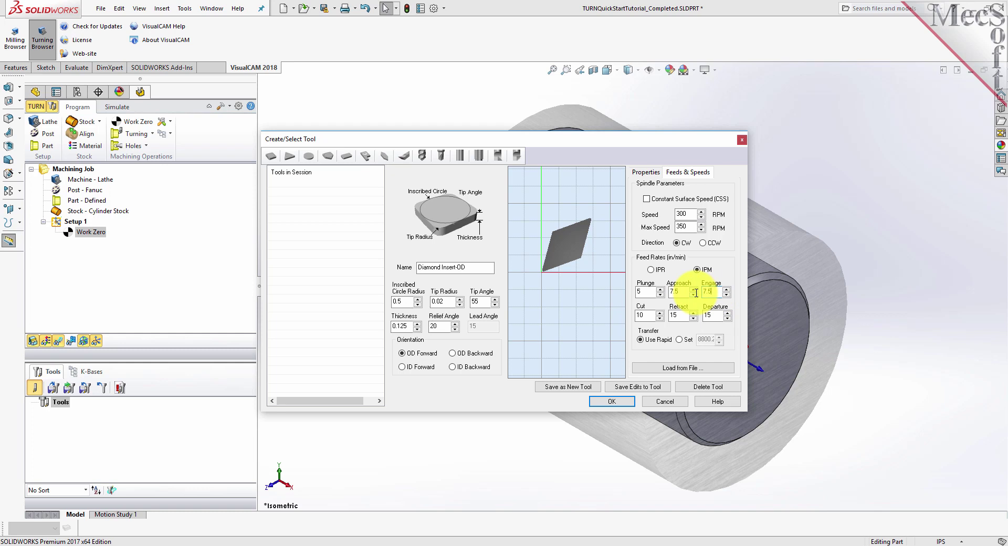
{"action": "key", "text": "Tab"}
{"action": "type", "text": "10"}
{"action": "key", "text": "Tab"}
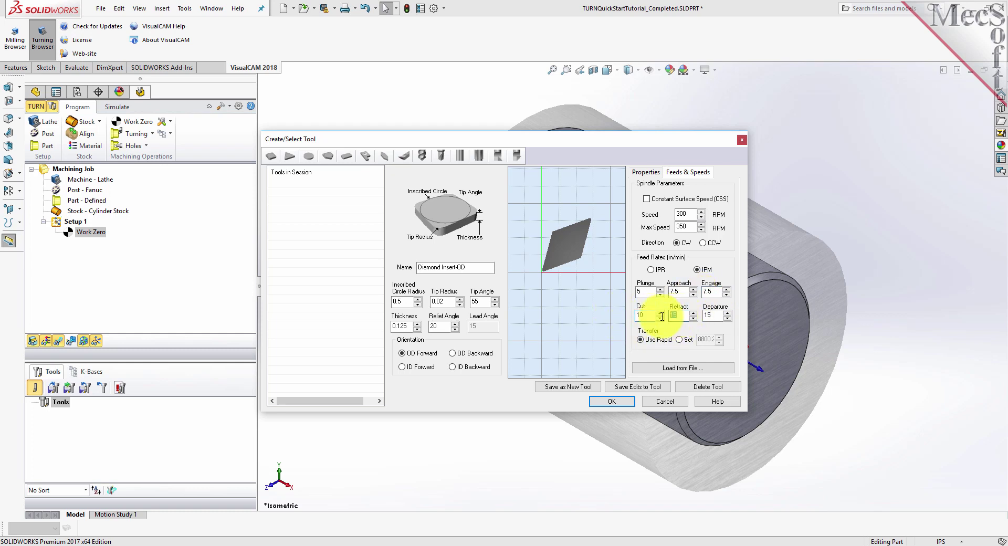
{"action": "type", "text": "15"}
{"action": "key", "text": "Tab"}
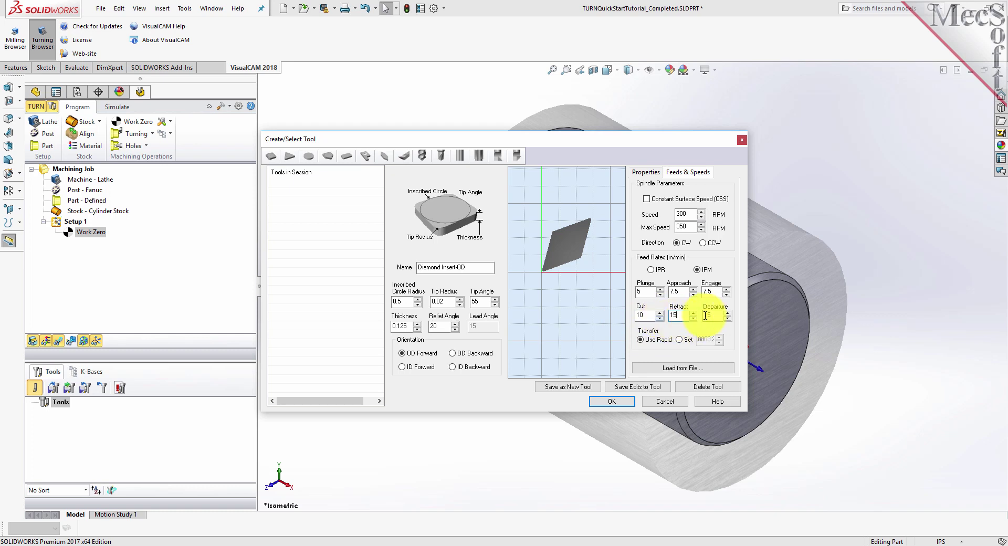
{"action": "type", "text": "15"}
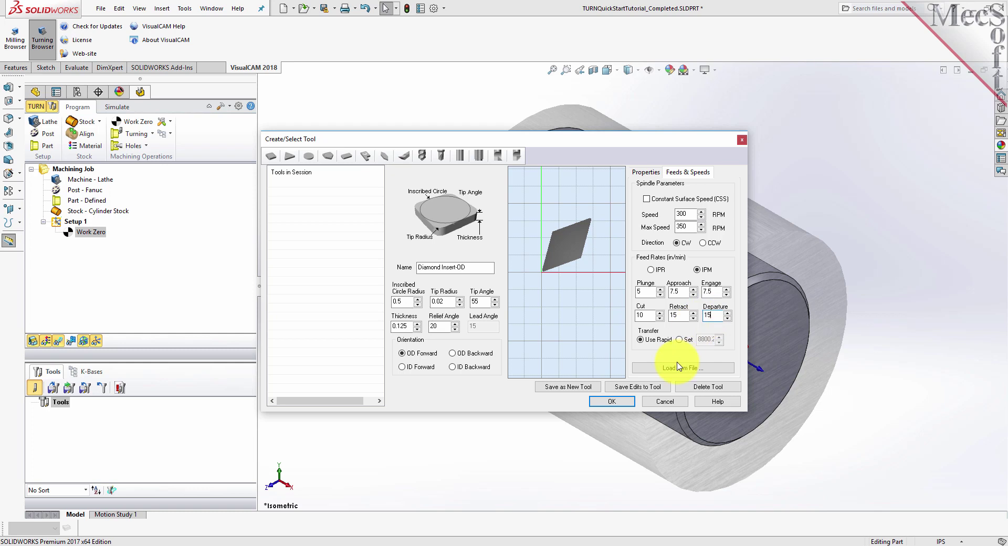
{"action": "left_click", "coordinate": [641, 340]}
Step: Save Diamond Insert-OD as a new tool, finish tool creation and select it in the session's tool list
{"action": "left_click", "coordinate": [578, 393]}
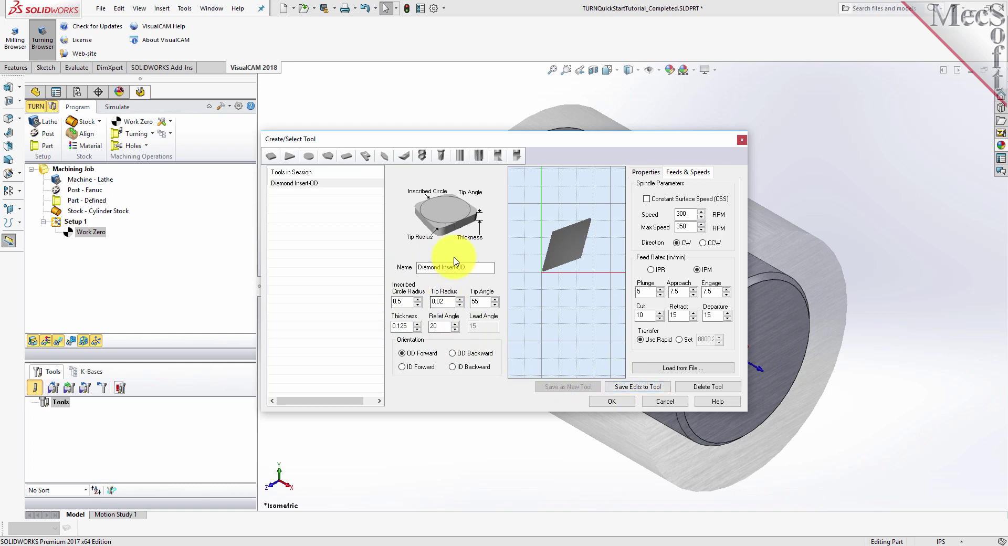
{"action": "left_click_drag", "start_coordinate": [468, 267], "coordinate": [393, 269]}
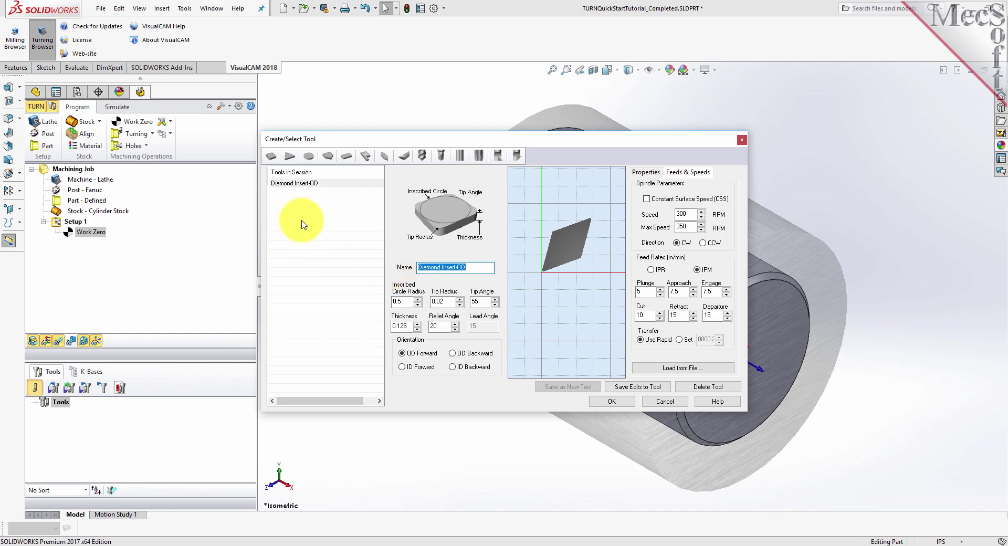
{"action": "left_click", "coordinate": [296, 185]}
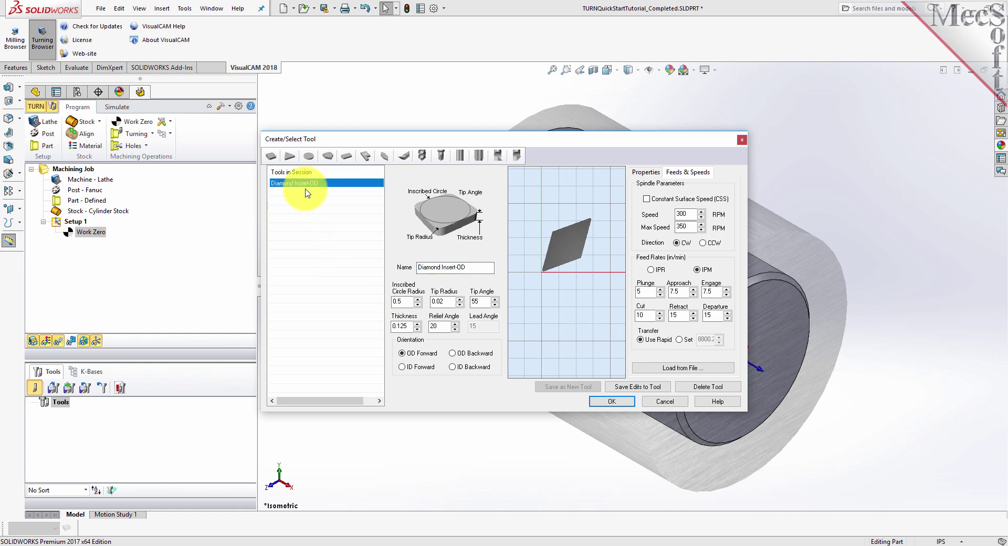
{"action": "left_click", "coordinate": [604, 401]}
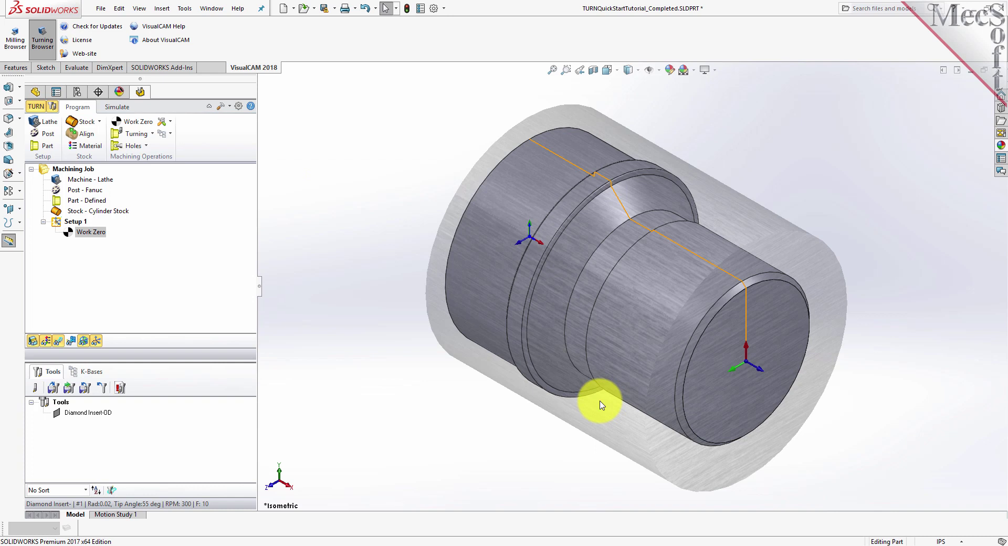
{"action": "left_click", "coordinate": [53, 415]}
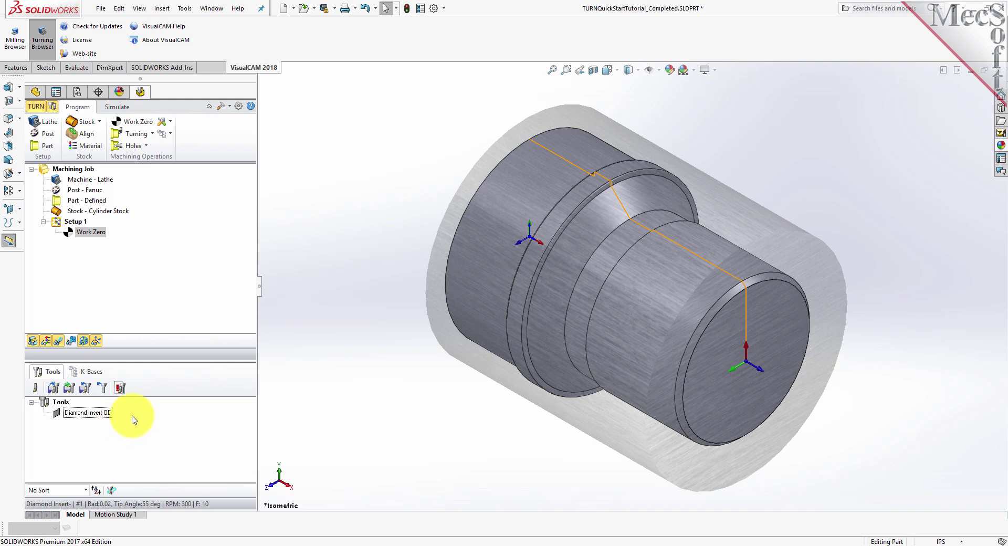
Step: Create a Turn Roughing operation using the Diamond Insert-OD tool and review its feeds and speeds
{"action": "left_click", "coordinate": [152, 135]}
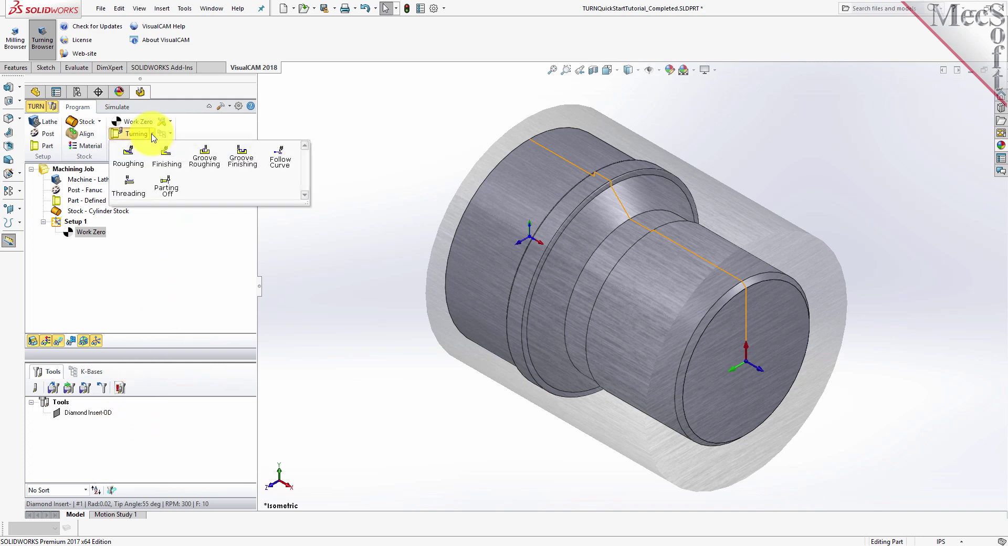
{"action": "left_click", "coordinate": [140, 168]}
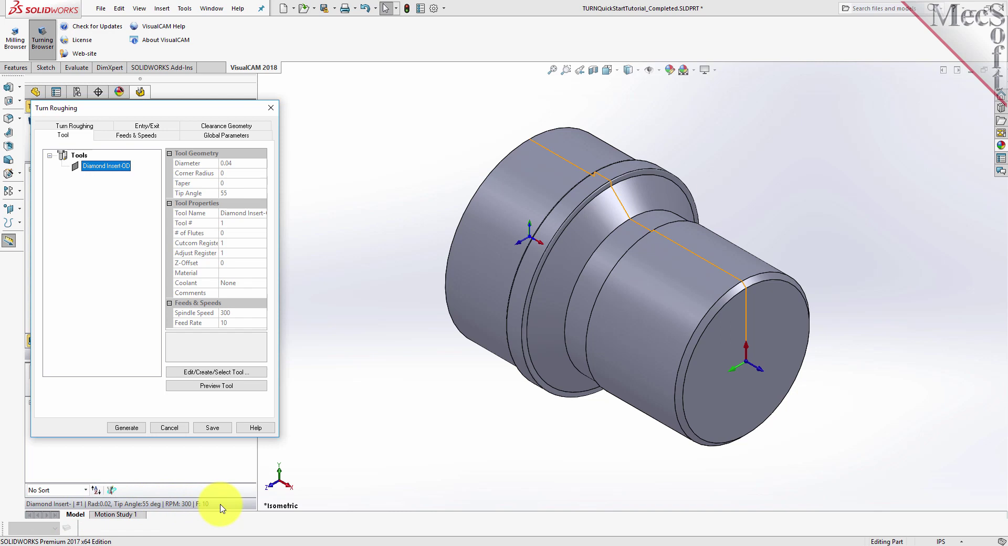
{"action": "left_click", "coordinate": [135, 135]}
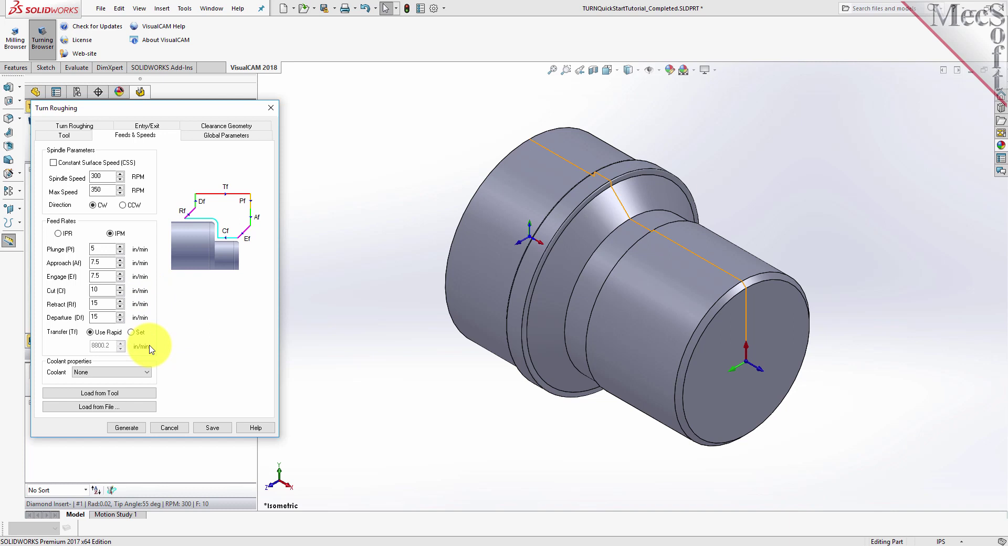
Step: Set the roughing operation's cut transfer to Clearance Plane, with automatic clearance settings
{"action": "left_click", "coordinate": [209, 128]}
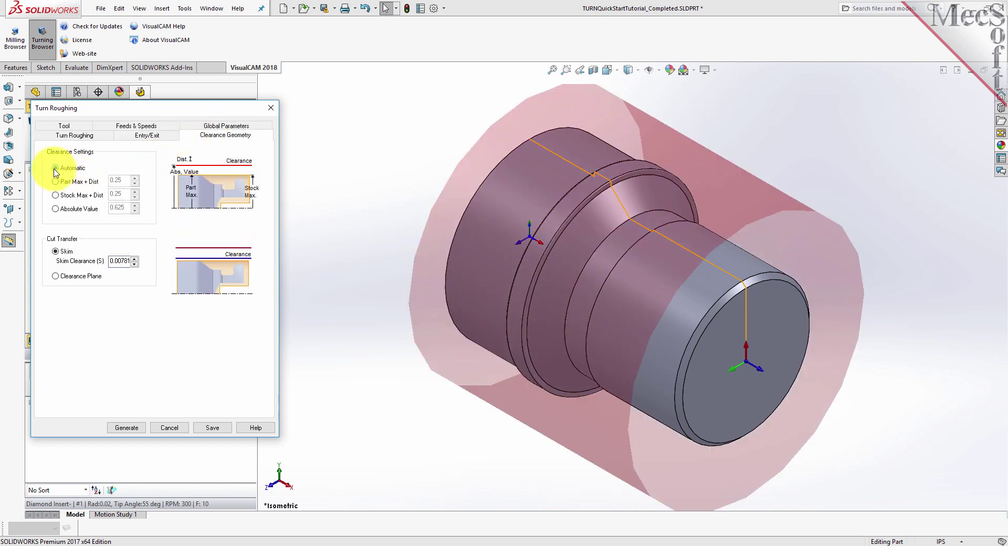
{"action": "left_click", "coordinate": [55, 276]}
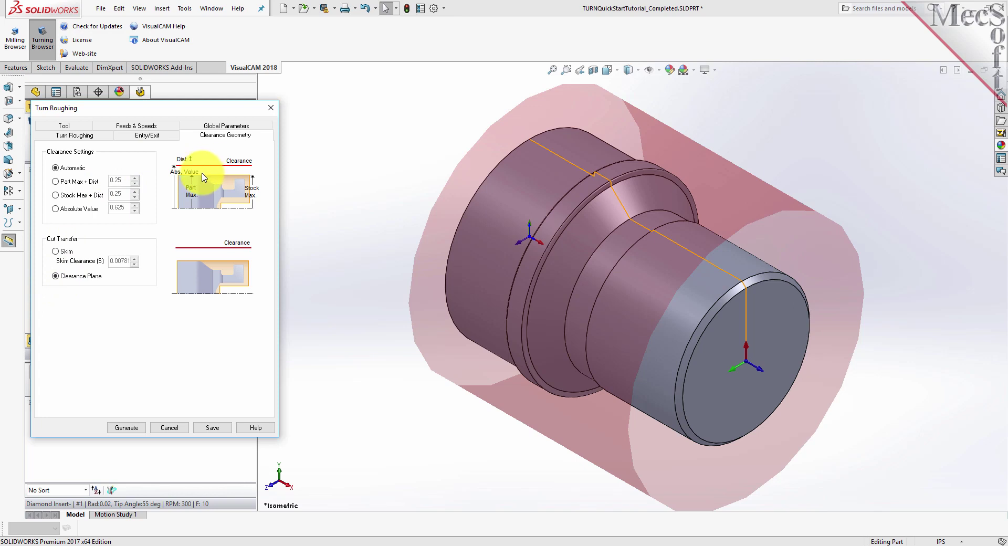
{"action": "left_click", "coordinate": [55, 276]}
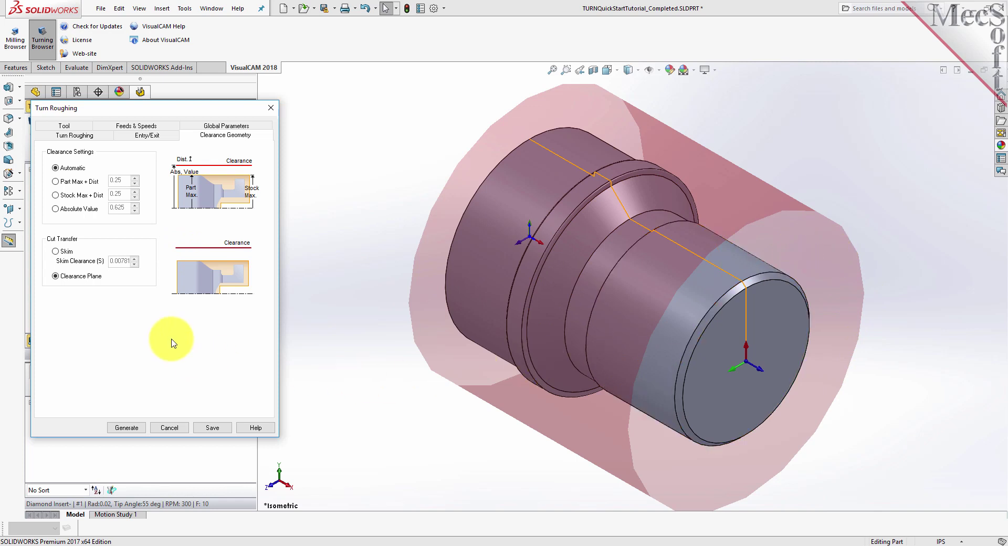
Step: Choose Outer Diameter as the roughing approach type, with a stock allowance of 0.01
{"action": "left_click", "coordinate": [212, 127]}
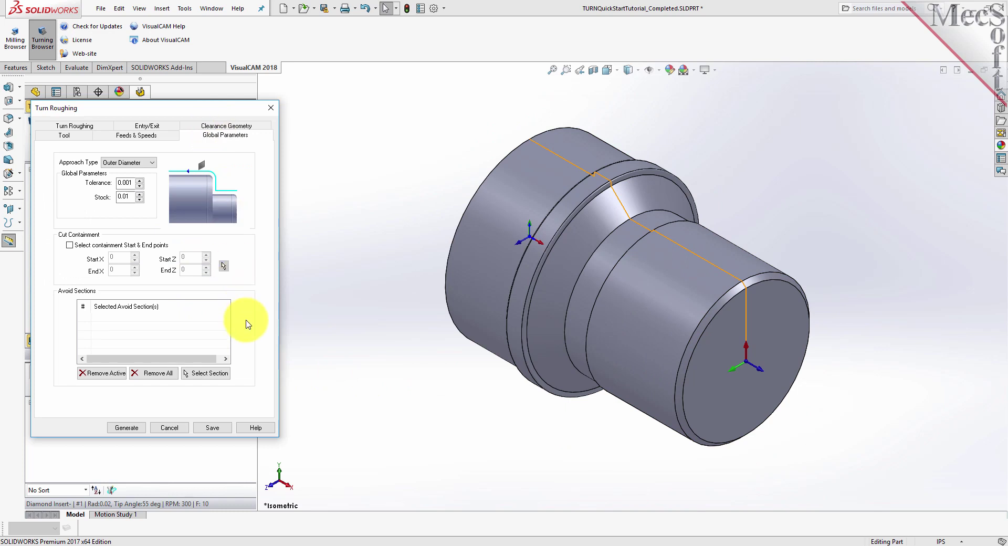
{"action": "left_click", "coordinate": [152, 163]}
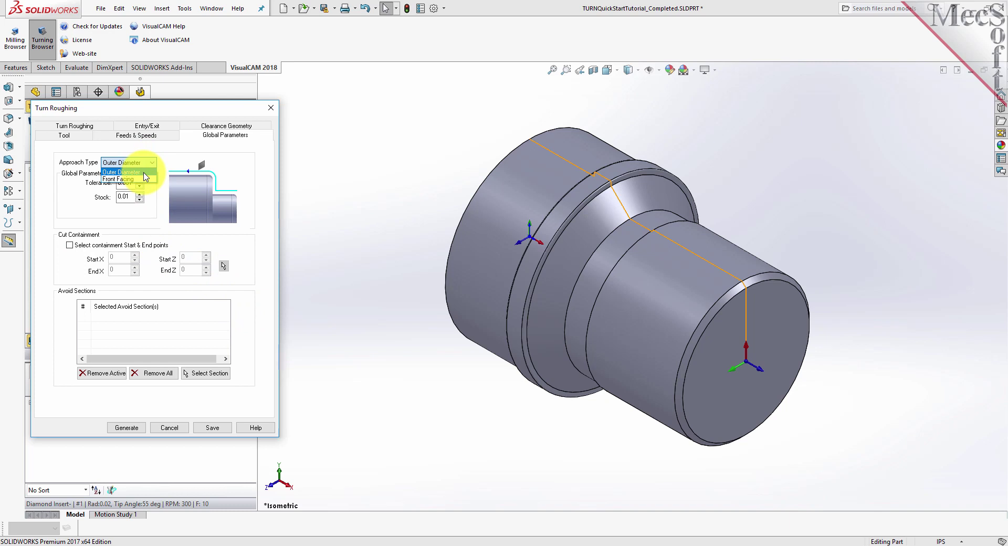
{"action": "left_click", "coordinate": [144, 173]}
{"action": "left_click", "coordinate": [124, 197]}
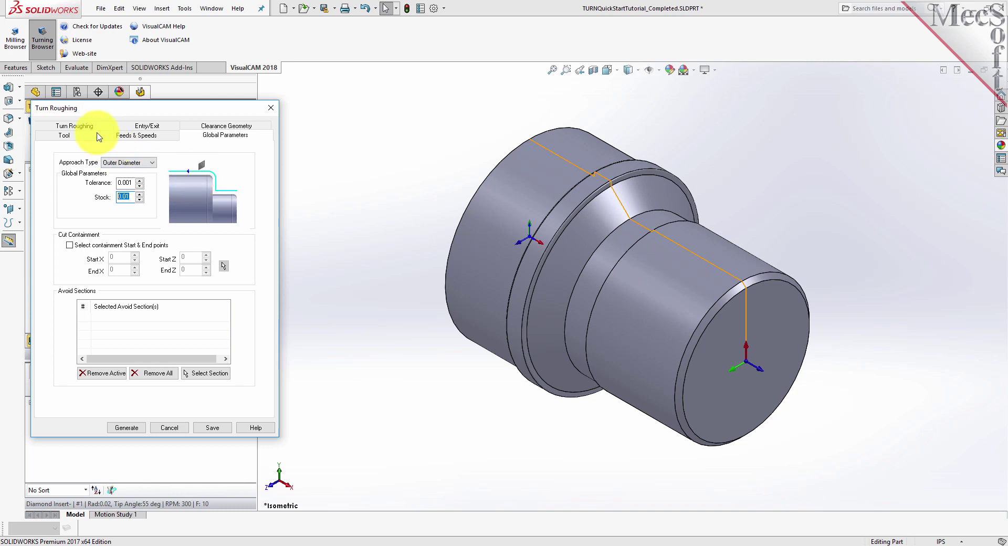
Step: Compare offset cuts with linear cuts, then use linear cuts without a final cleanup pass and 0.0625 depth per cut
{"action": "left_click", "coordinate": [77, 127]}
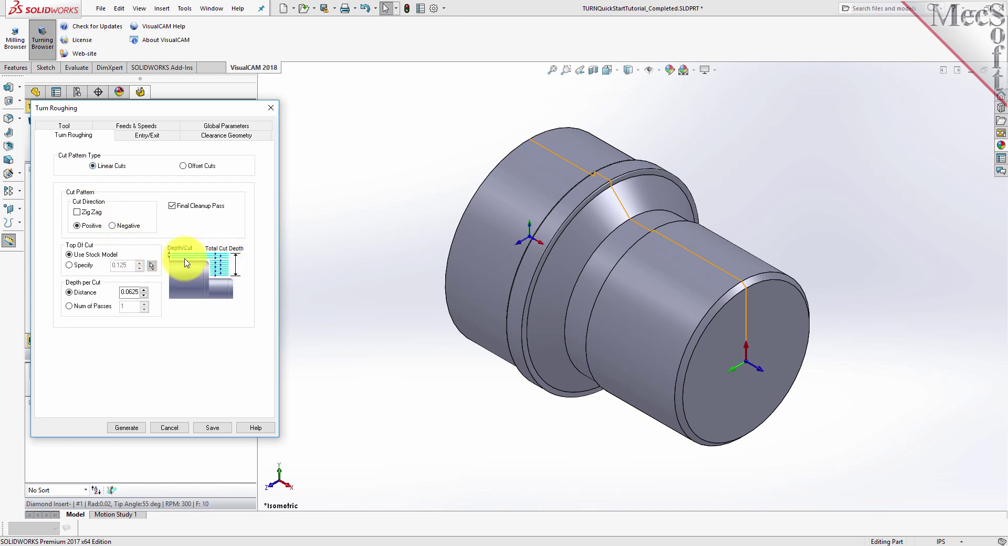
{"action": "left_click", "coordinate": [183, 166]}
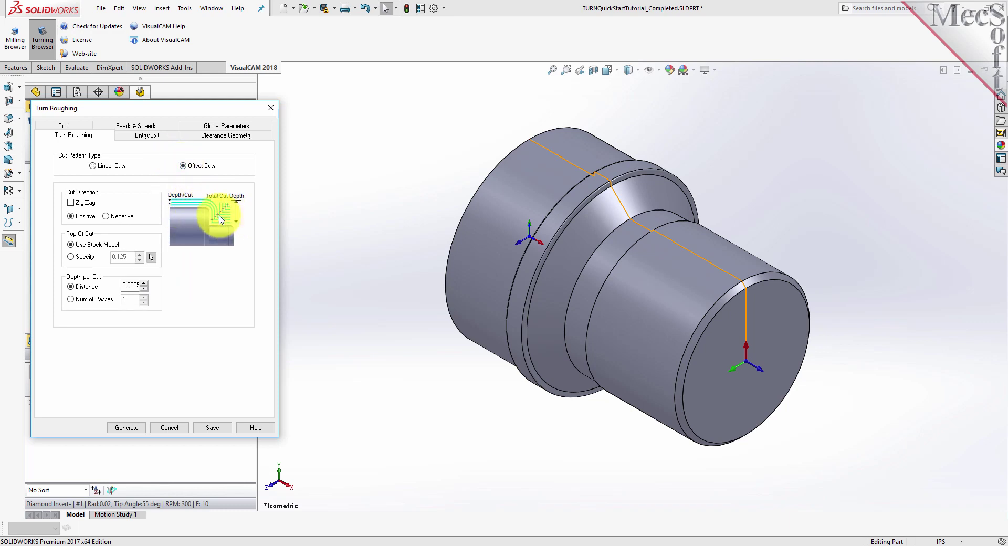
{"action": "left_click", "coordinate": [100, 169]}
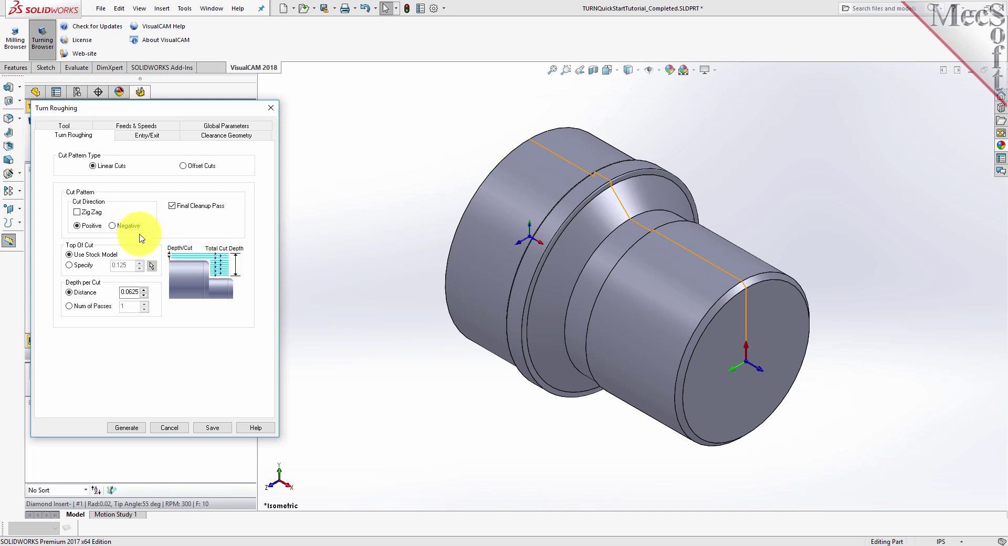
{"action": "left_click", "coordinate": [172, 206]}
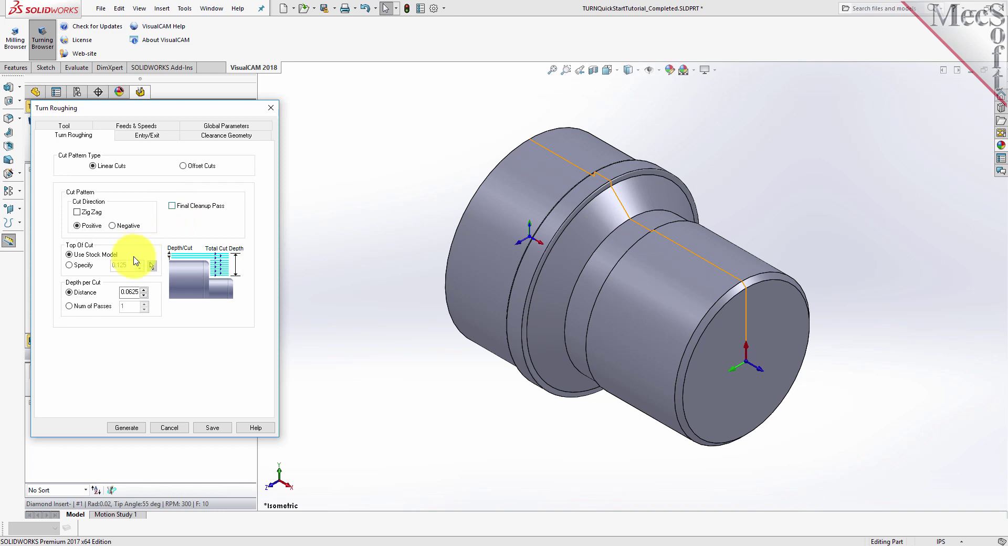
{"action": "double_click", "coordinate": [133, 292]}
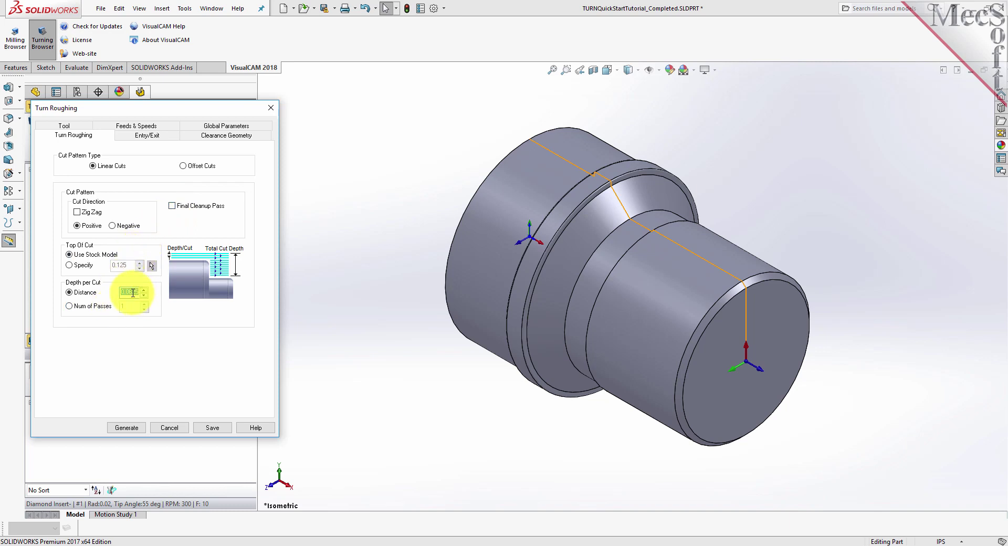
{"action": "type", "text": "0"}
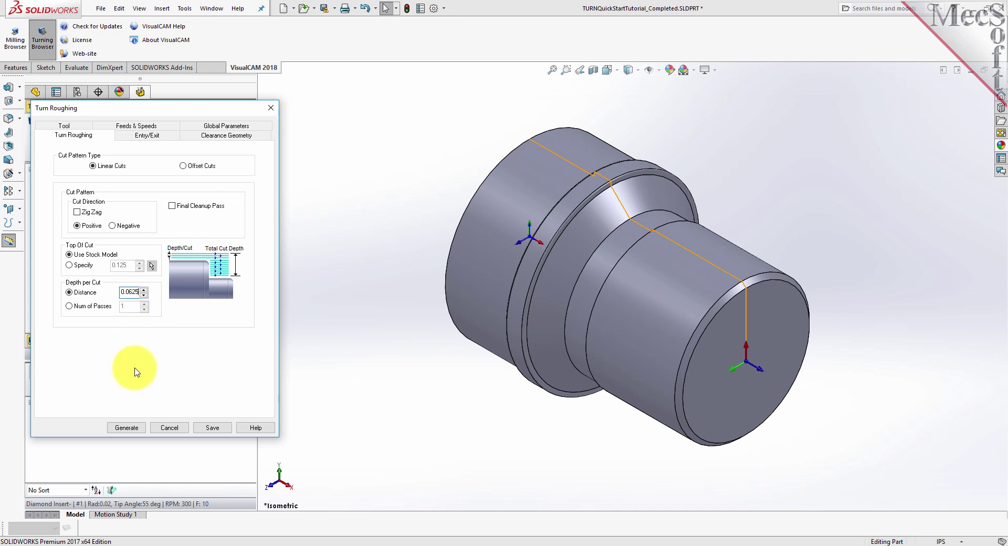
Step: Set both the approach and engage motion lengths for the roughing entry to 0.025
{"action": "left_click", "coordinate": [145, 137]}
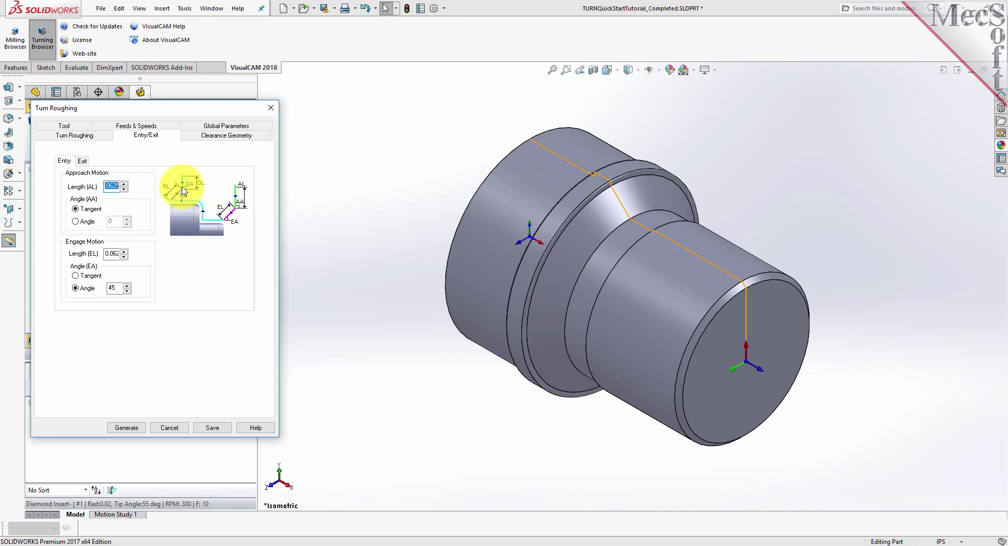
{"action": "left_click", "coordinate": [65, 161]}
{"action": "double_click", "coordinate": [114, 186]}
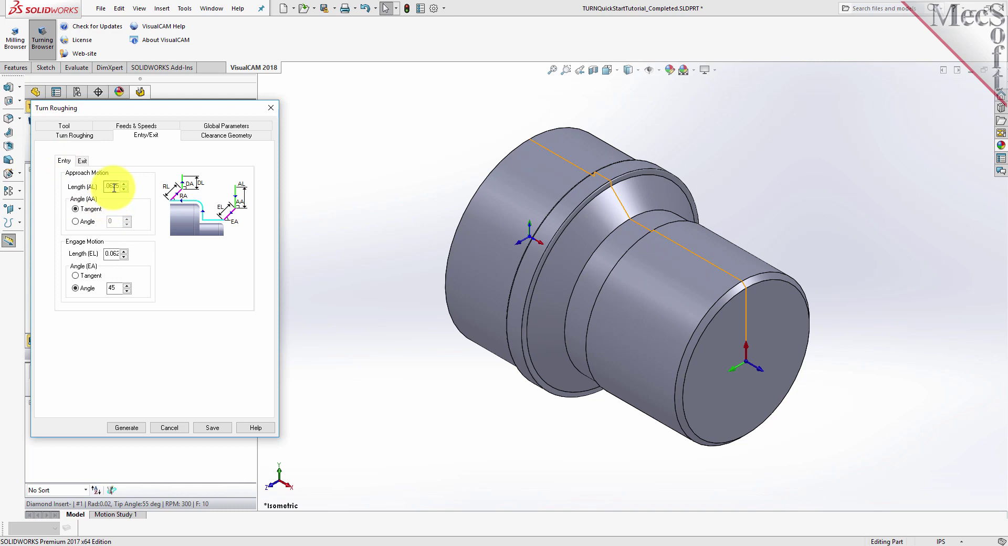
{"action": "type", "text": "0"}
{"action": "left_click", "coordinate": [111, 256]}
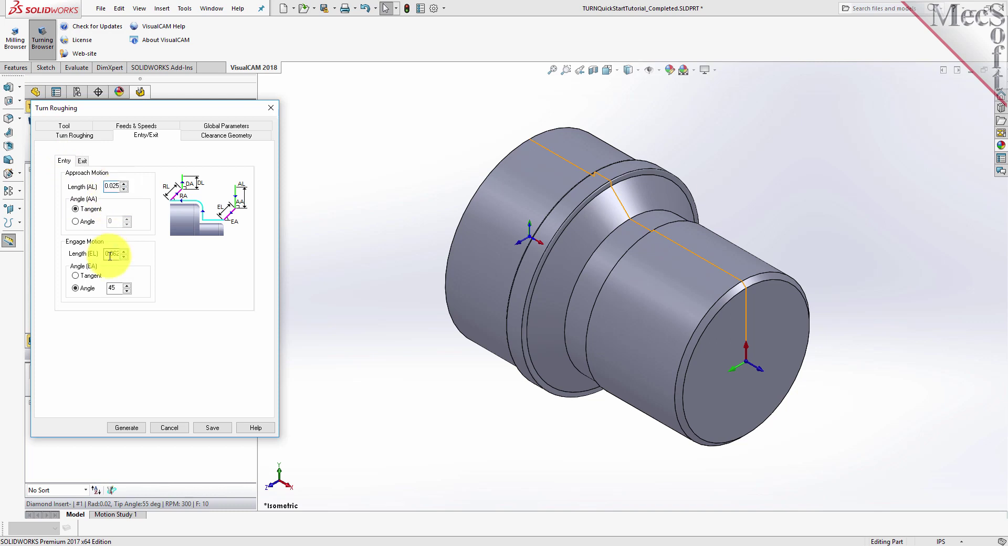
{"action": "double_click", "coordinate": [112, 253]}
{"action": "type", "text": "0.025"}
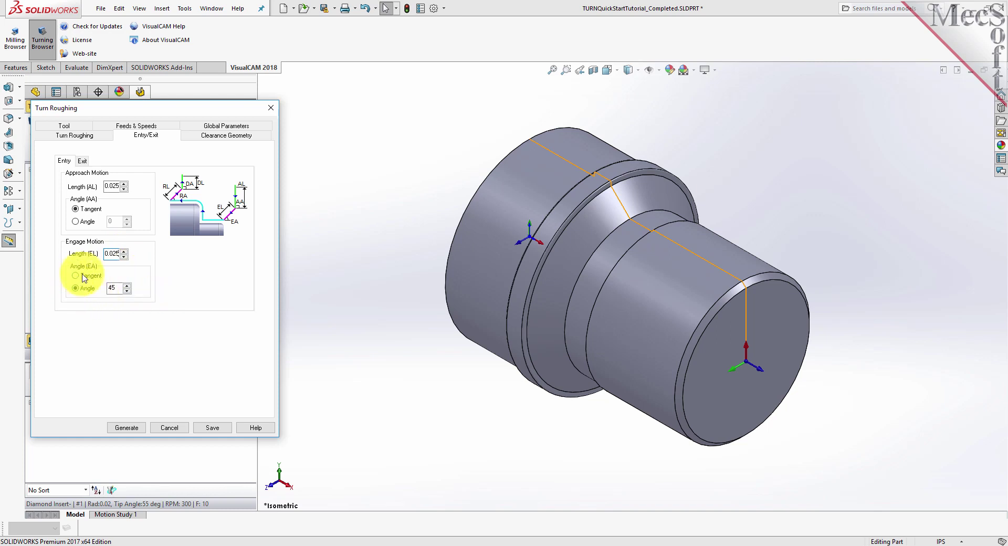
Step: Set both the retract and depart motion lengths for the roughing exit to 0.025 and generate the roughing toolpath
{"action": "left_click", "coordinate": [81, 160]}
{"action": "double_click", "coordinate": [112, 186]}
{"action": "type", "text": "0.0"}
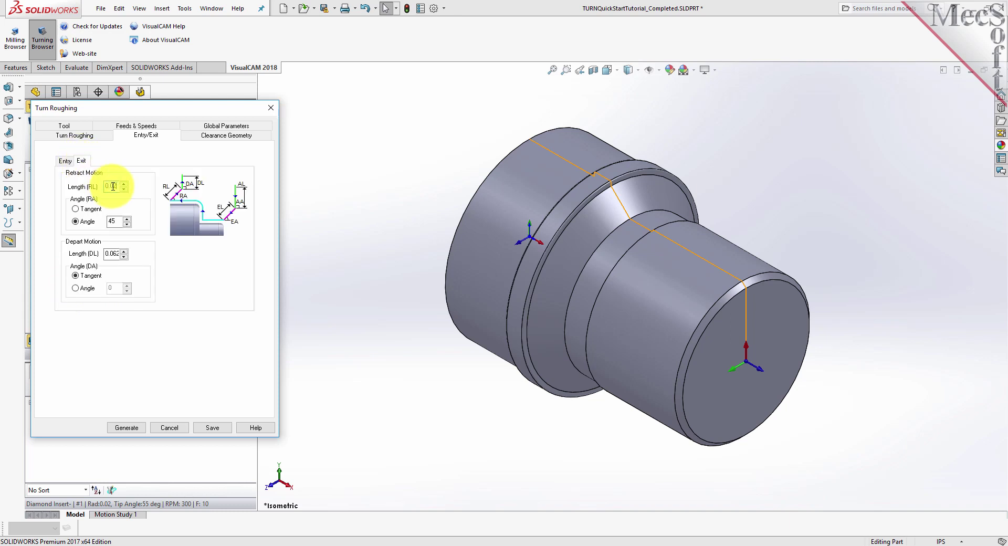
{"action": "type", "text": "25"}
{"action": "double_click", "coordinate": [112, 253]}
{"action": "type", "text": "0.0"}
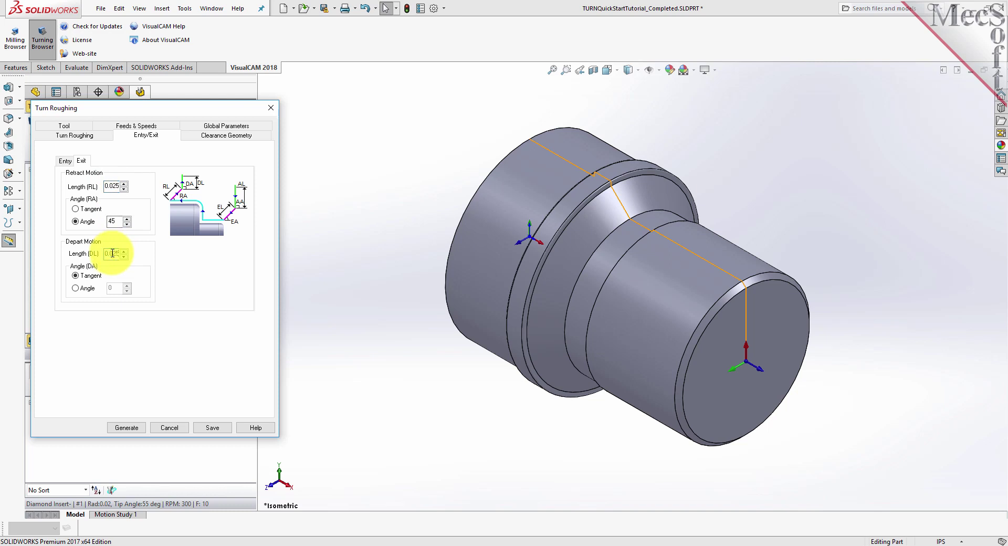
{"action": "type", "text": "25"}
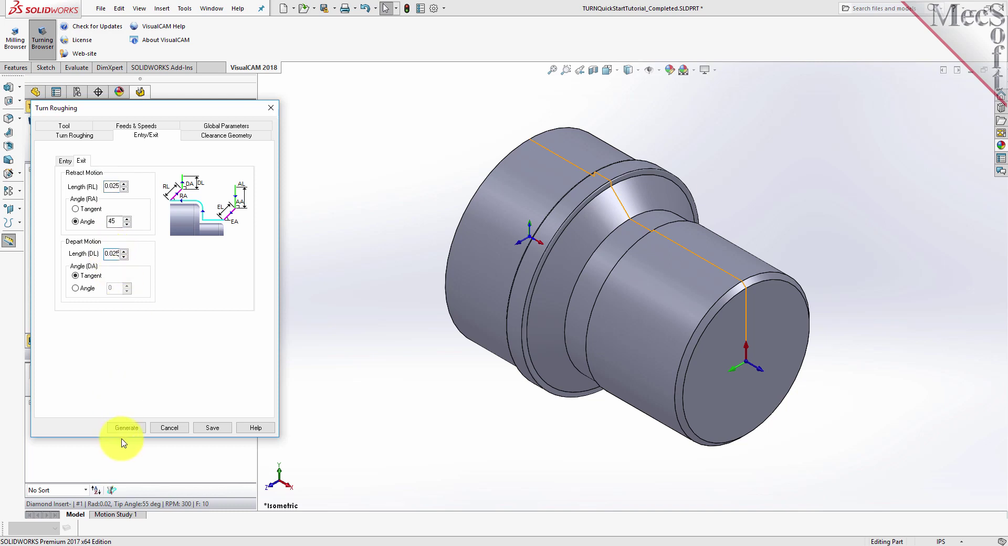
{"action": "left_click", "coordinate": [135, 429]}
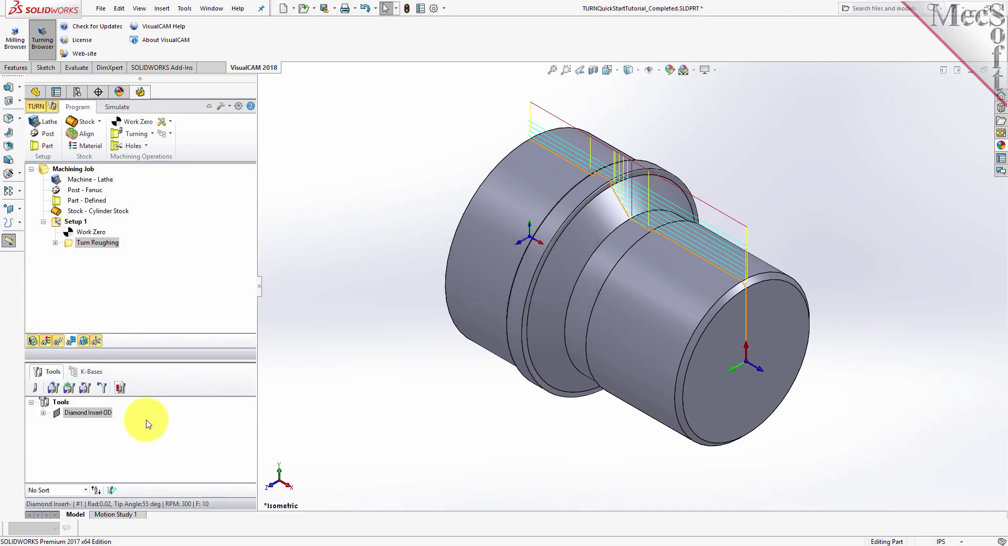
Step: Toggle the visibility of the Turn Roughing toolpath off and on to inspect it against the part
{"action": "left_click", "coordinate": [68, 243]}
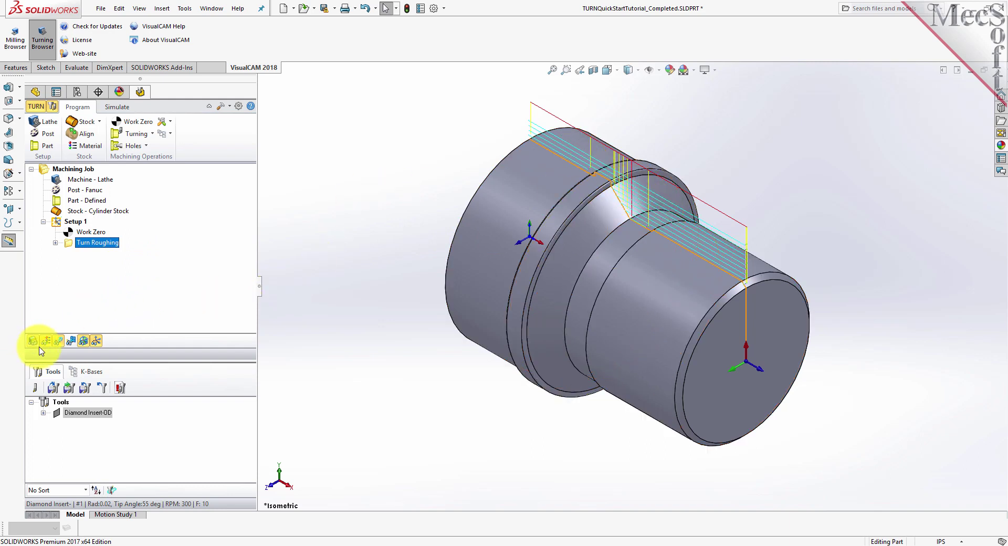
{"action": "left_click", "coordinate": [59, 341]}
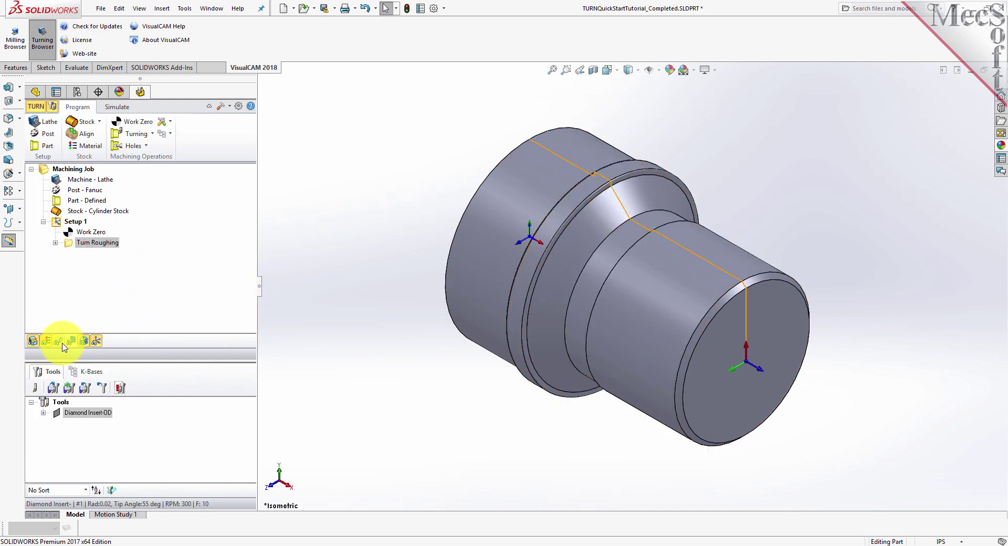
{"action": "left_click", "coordinate": [62, 344]}
{"action": "left_click", "coordinate": [62, 343]}
{"action": "left_click", "coordinate": [62, 344]}
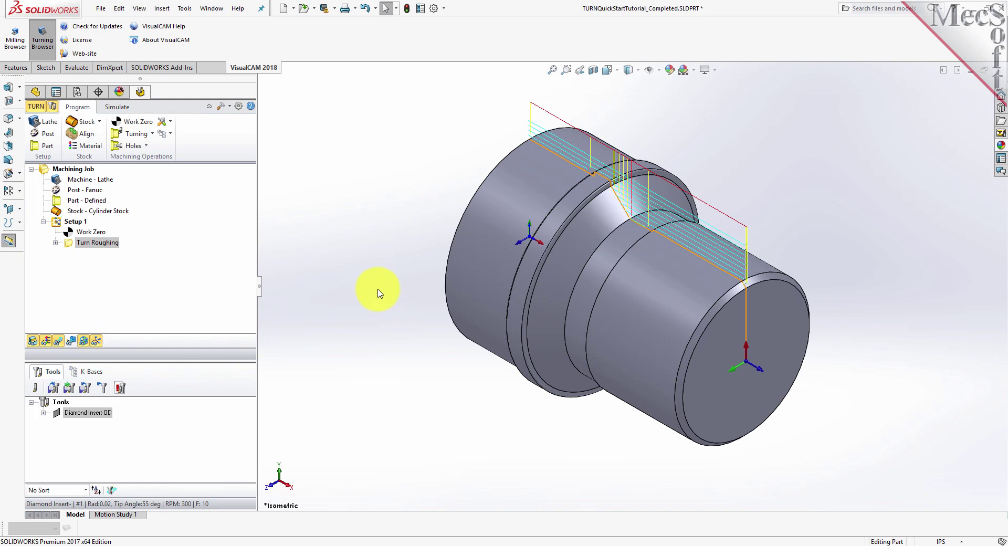
Step: Set the simulation preferences to 3 Quarter display mode and Fine simulation accuracy
{"action": "left_click", "coordinate": [116, 108]}
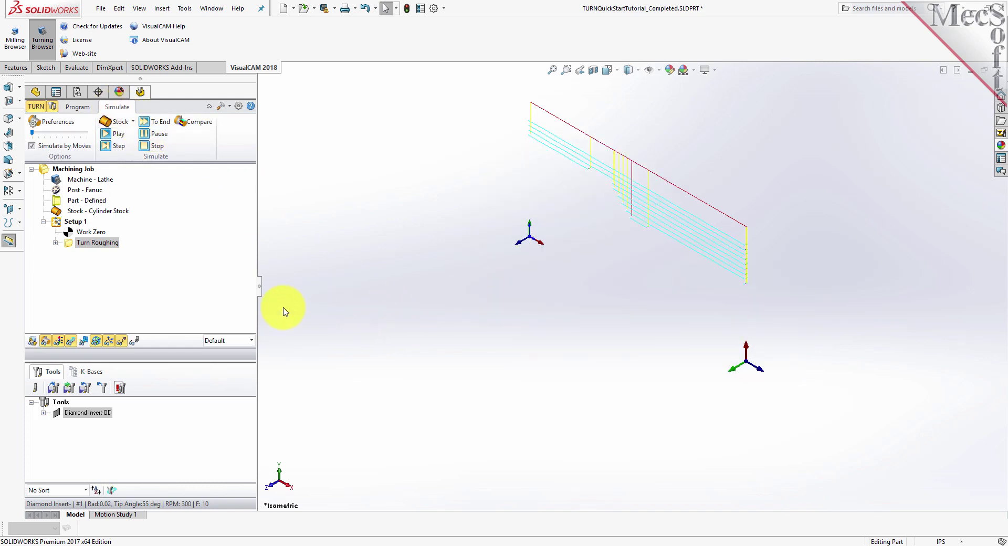
{"action": "left_click", "coordinate": [62, 121]}
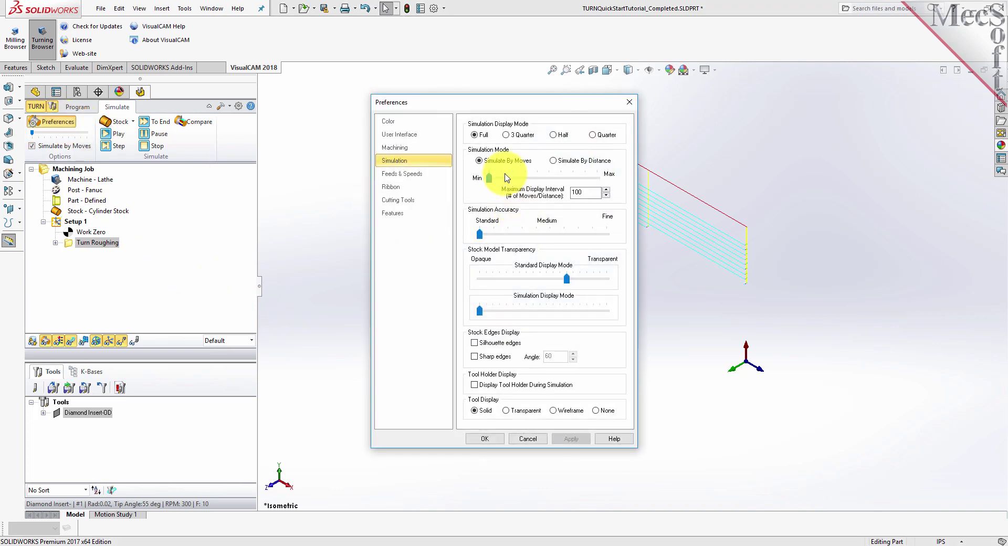
{"action": "left_click", "coordinate": [507, 136]}
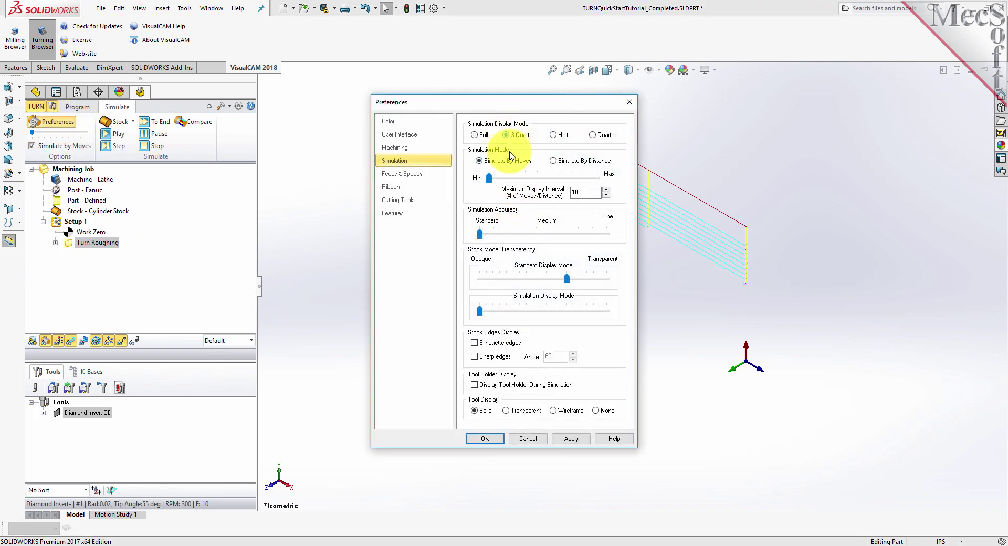
{"action": "left_click_drag", "start_coordinate": [479, 234], "coordinate": [607, 234]}
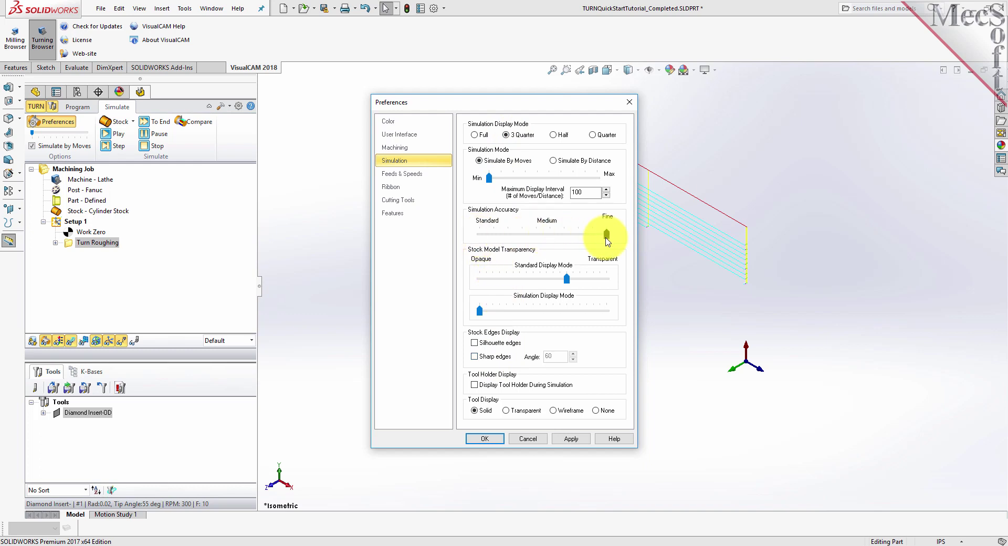
{"action": "left_click", "coordinate": [484, 438]}
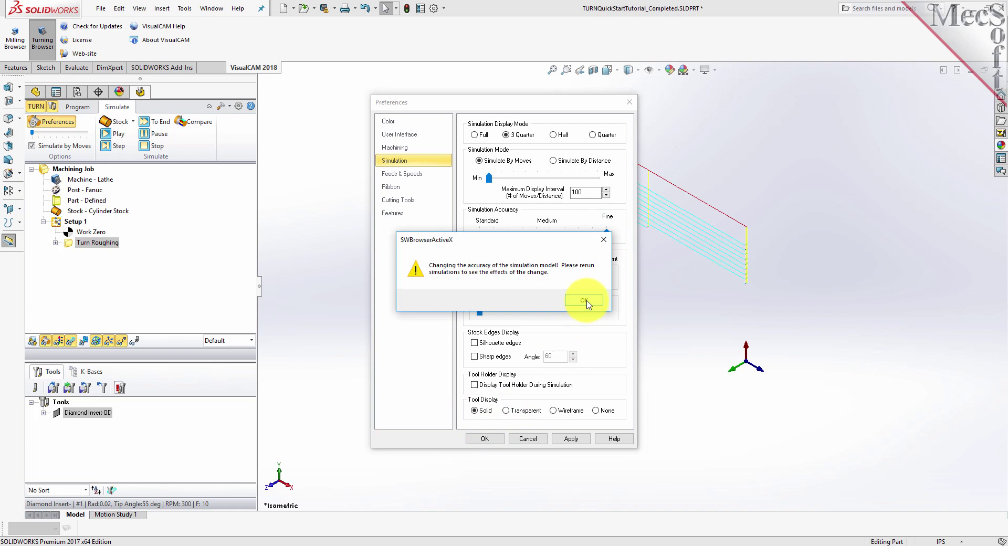
{"action": "left_click", "coordinate": [581, 301]}
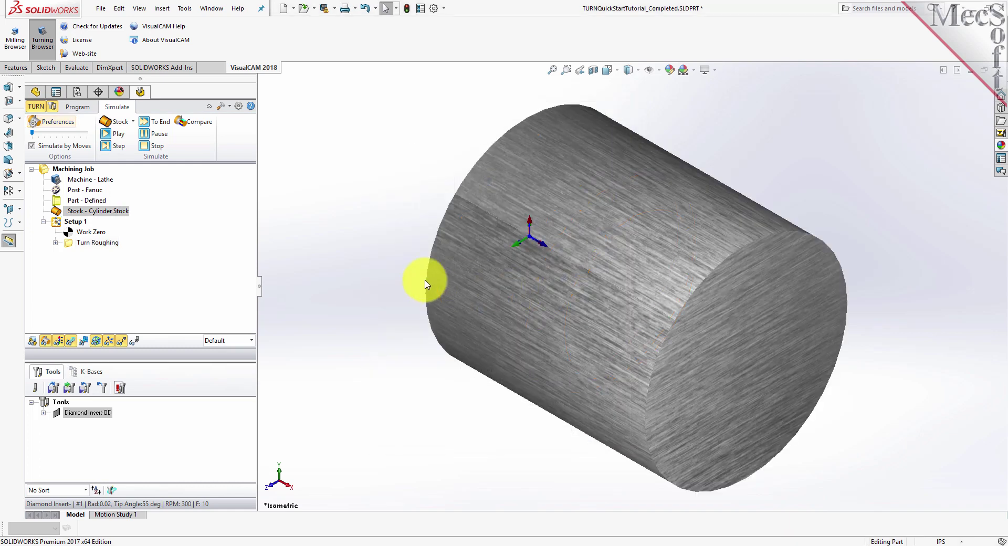
Step: Turn off Simulate by Moves and play the material removal simulation of the Turn Roughing operation
{"action": "left_click", "coordinate": [33, 146]}
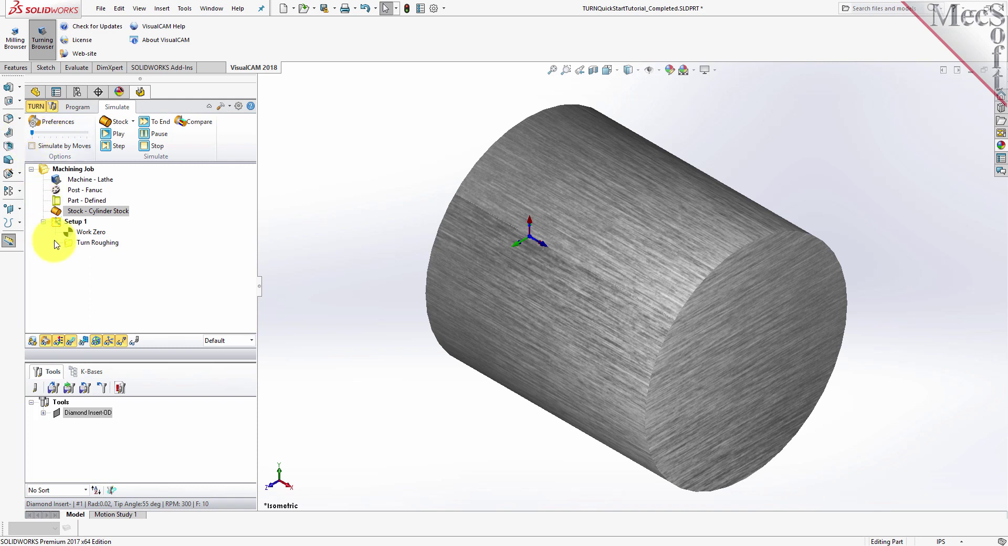
{"action": "left_click", "coordinate": [78, 243]}
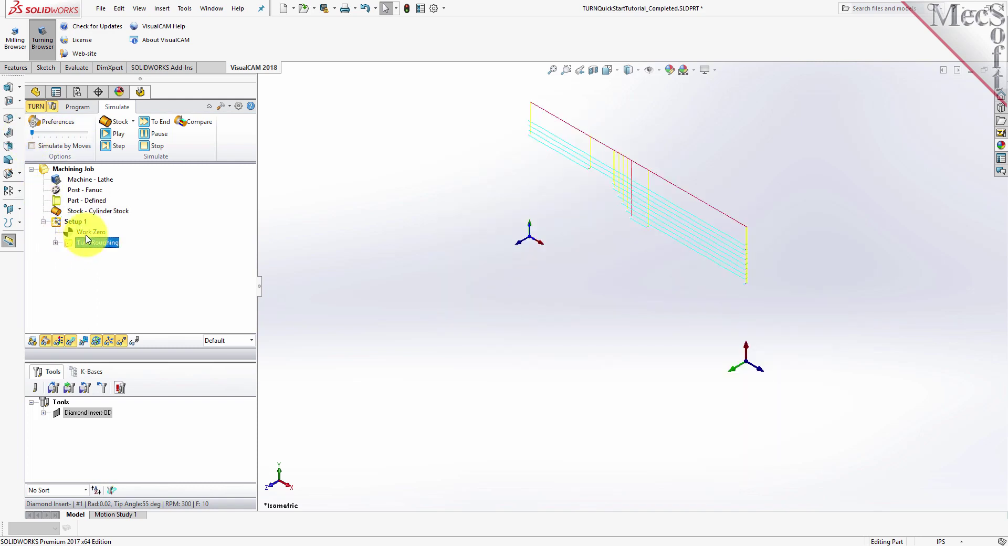
{"action": "left_click", "coordinate": [119, 135]}
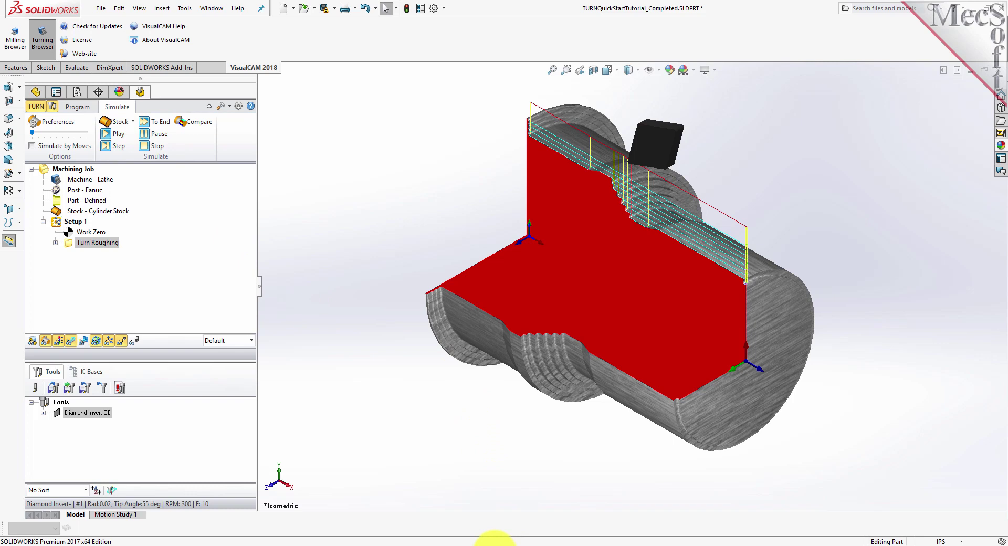
{"action": "mouse_move", "coordinate": [884, 315]}
{"action": "middle_mouse_down"}
{"action": "mouse_move", "coordinate": [851, 307]}
{"action": "mouse_move", "coordinate": [772, 322]}
{"action": "mouse_move", "coordinate": [858, 313]}
{"action": "mouse_move", "coordinate": [877, 299]}
{"action": "middle_mouse_up"}
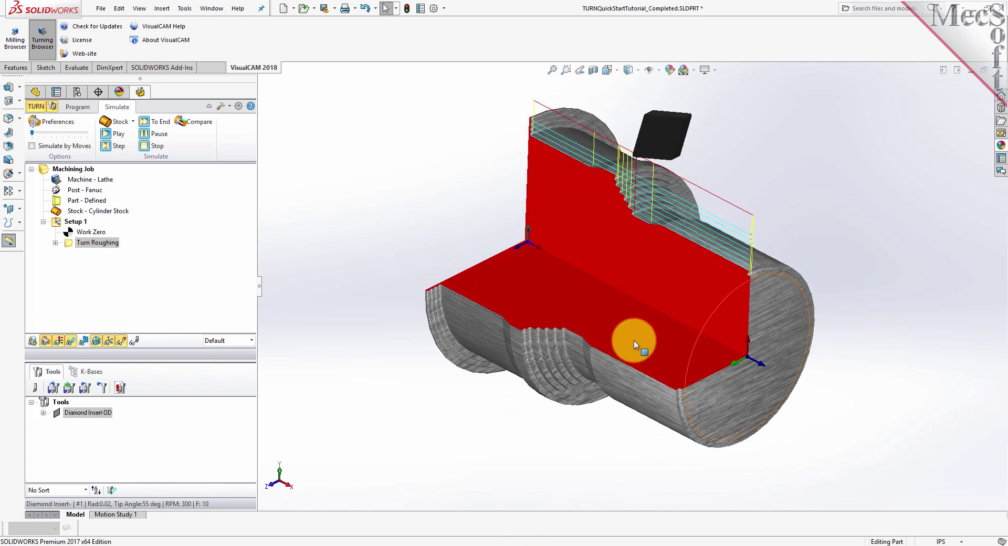
Step: Toggle the material texture on the simulated stock off and on, and examine the roughed part up close
{"action": "left_click", "coordinate": [60, 342]}
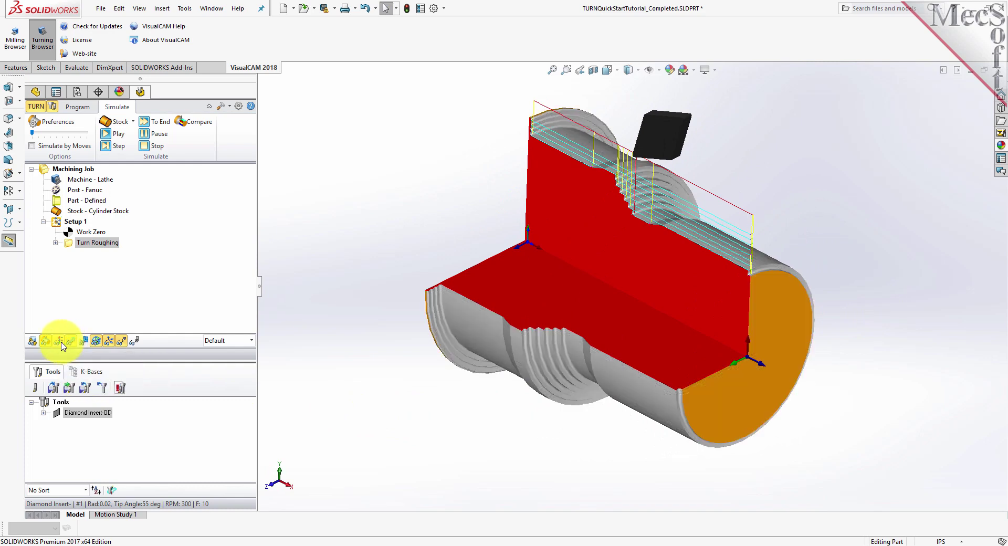
{"action": "left_click", "coordinate": [61, 343]}
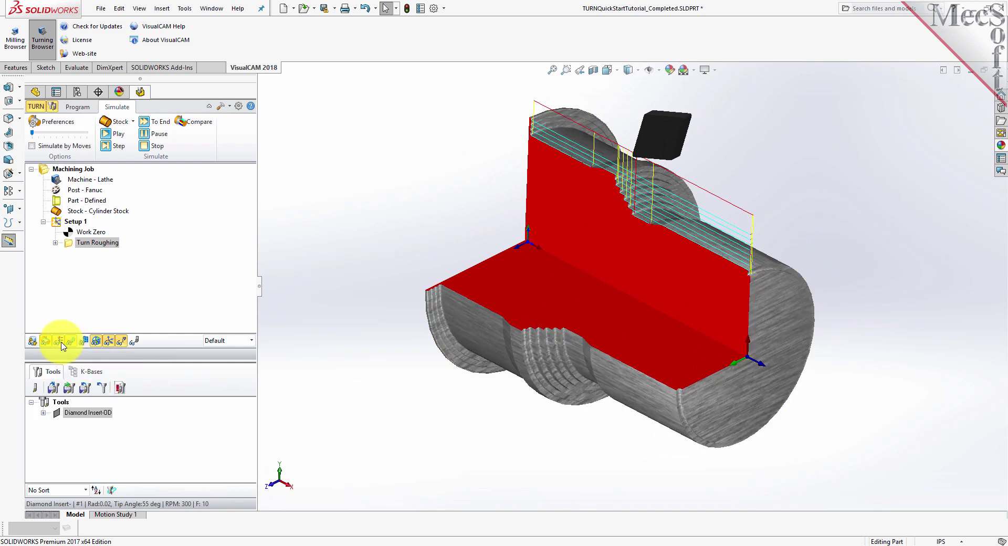
{"action": "left_click", "coordinate": [62, 343]}
{"action": "left_click", "coordinate": [61, 343]}
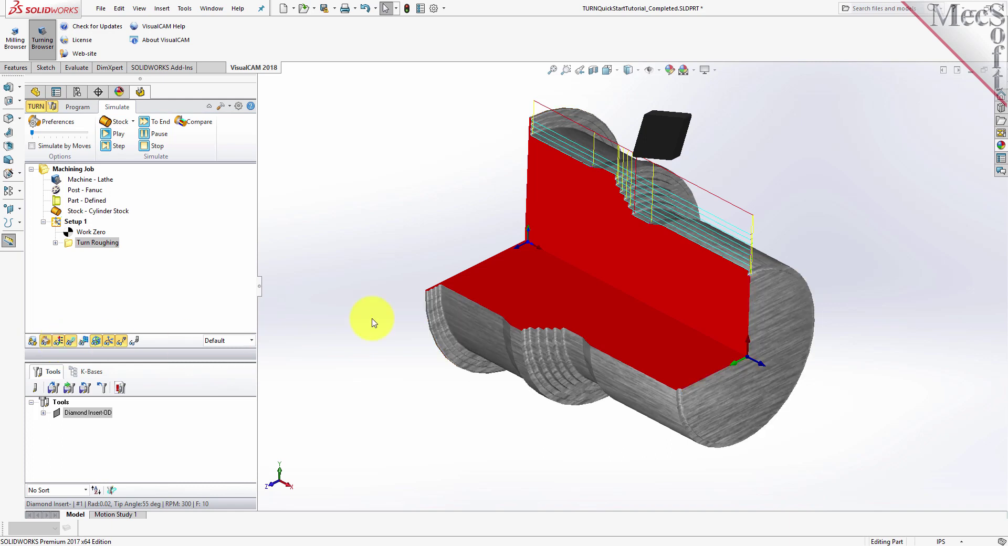
{"action": "scroll", "coordinate": [673, 218], "scroll_direction": "down", "scroll_amount": 2}
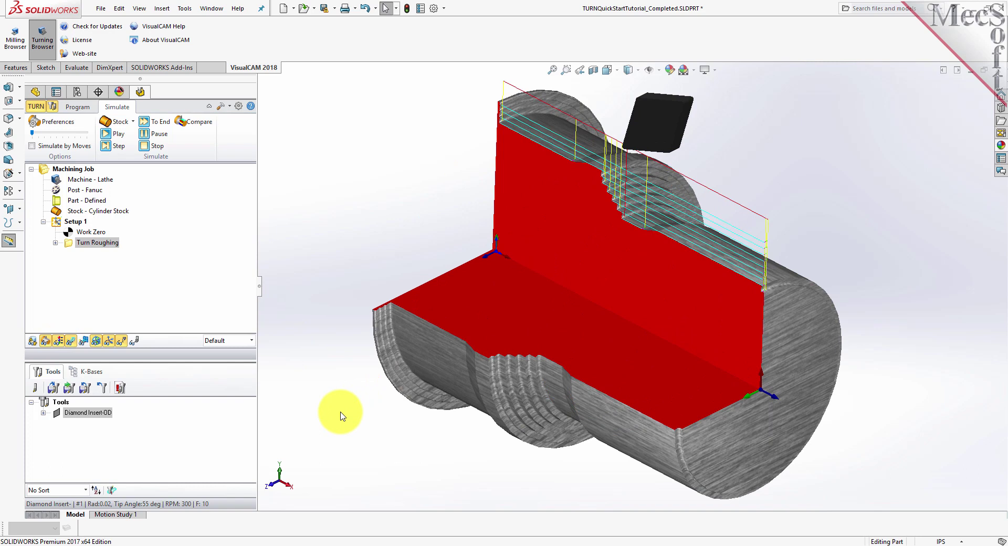
Step: Start a Turn Finishing operation with the Diamond Insert-OD tool and set its cut transfer to Clearance Plane
{"action": "left_click", "coordinate": [76, 106]}
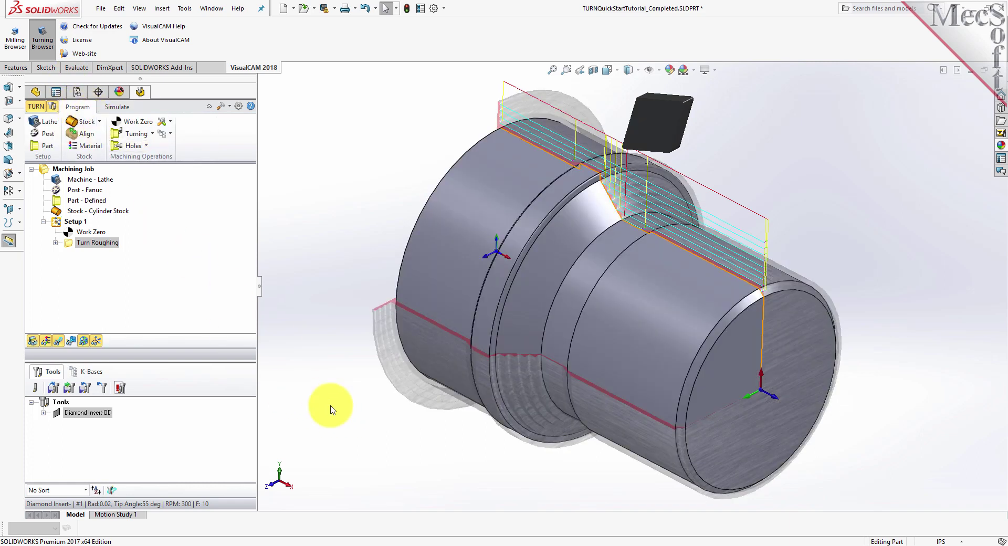
{"action": "left_click", "coordinate": [152, 134]}
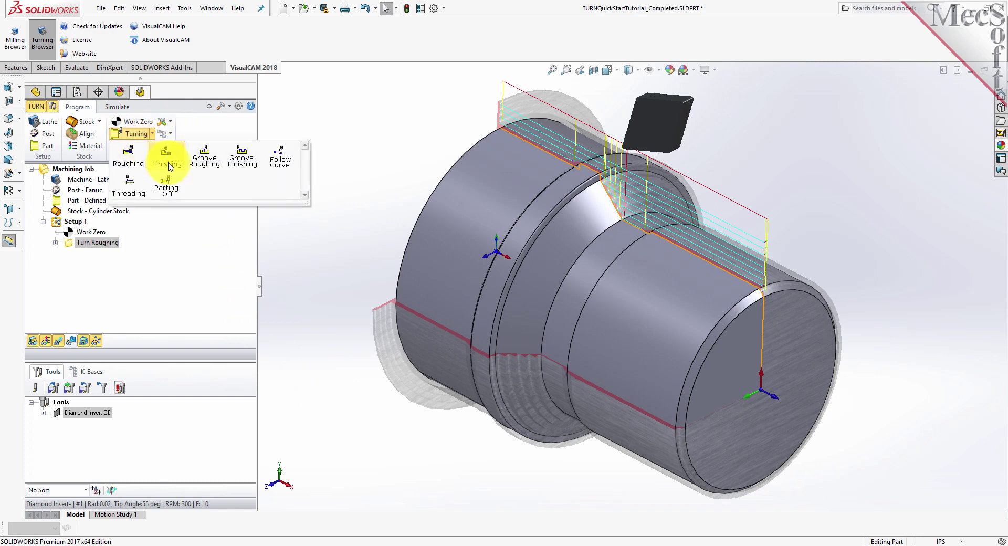
{"action": "left_click", "coordinate": [166, 160]}
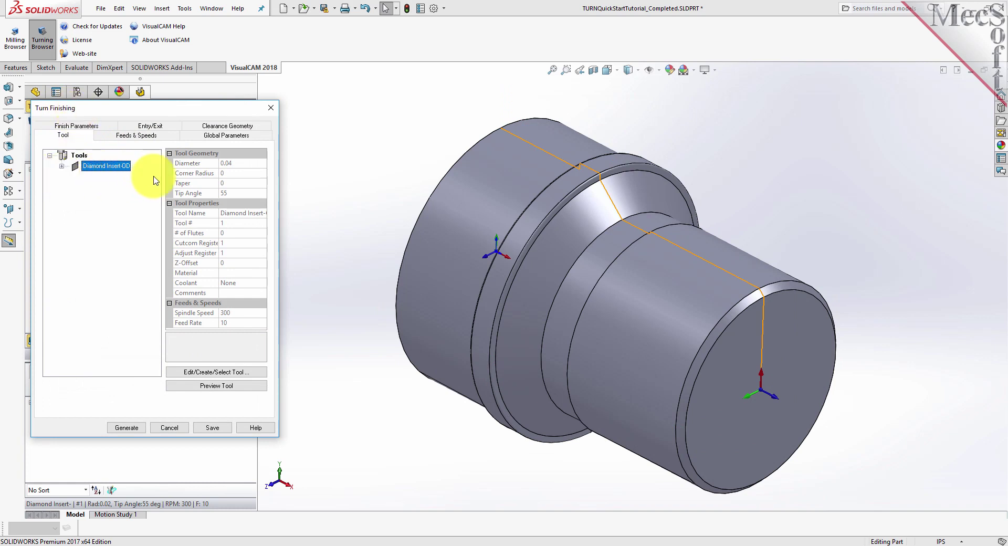
{"action": "left_click", "coordinate": [150, 135]}
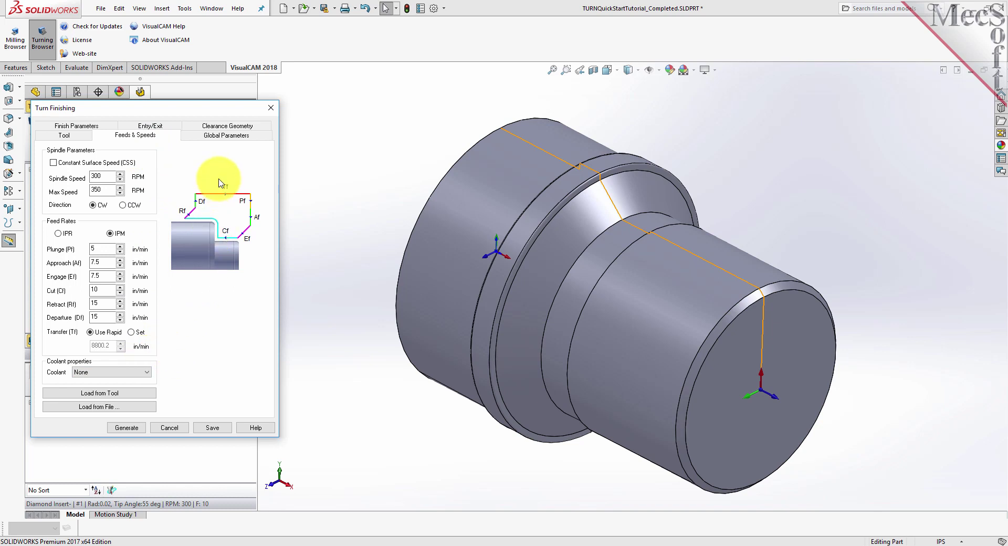
{"action": "left_click", "coordinate": [225, 128]}
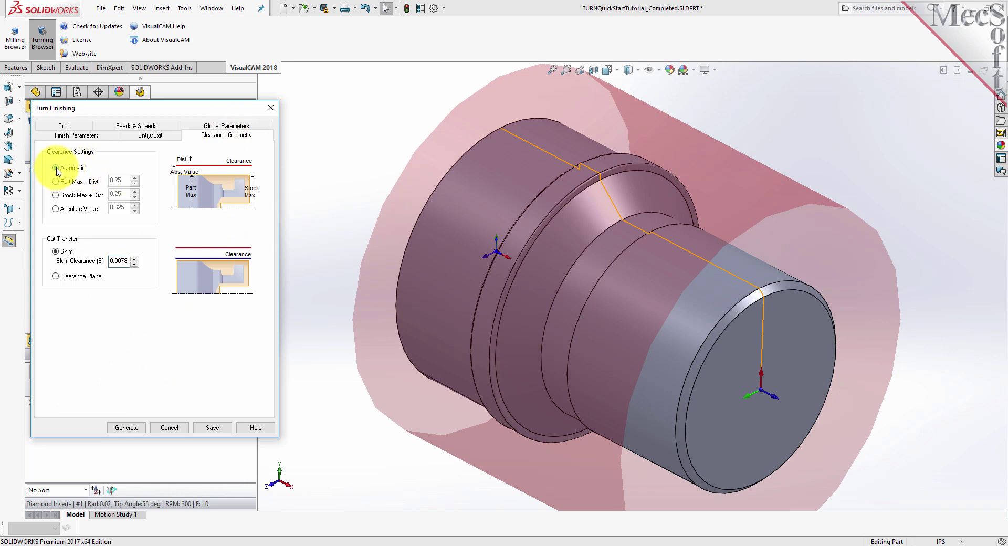
{"action": "left_click", "coordinate": [57, 277]}
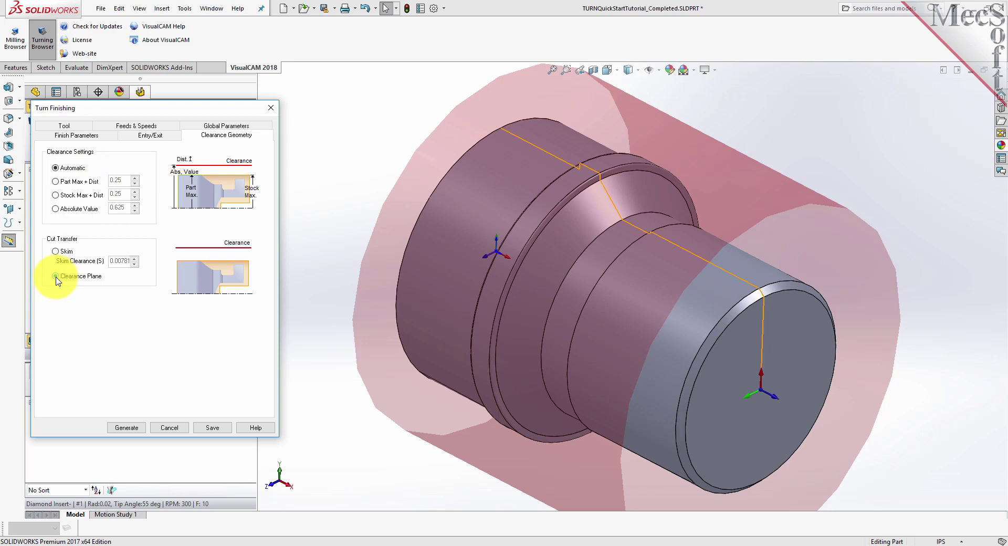
Step: Use Outer Diameter as the finishing approach type, with a stock allowance of 0
{"action": "left_click", "coordinate": [210, 127]}
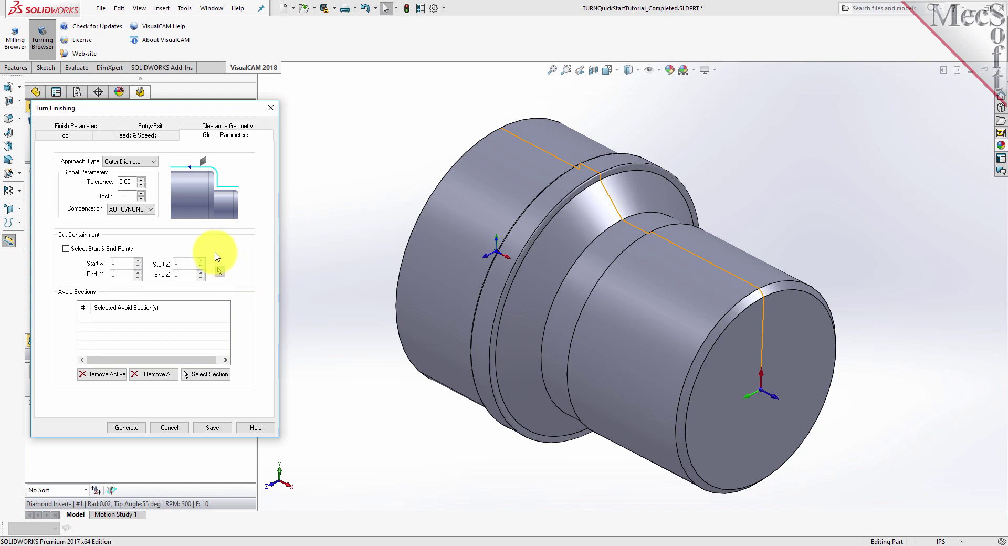
{"action": "left_click", "coordinate": [152, 164]}
{"action": "left_click", "coordinate": [140, 167]}
{"action": "double_click", "coordinate": [127, 197]}
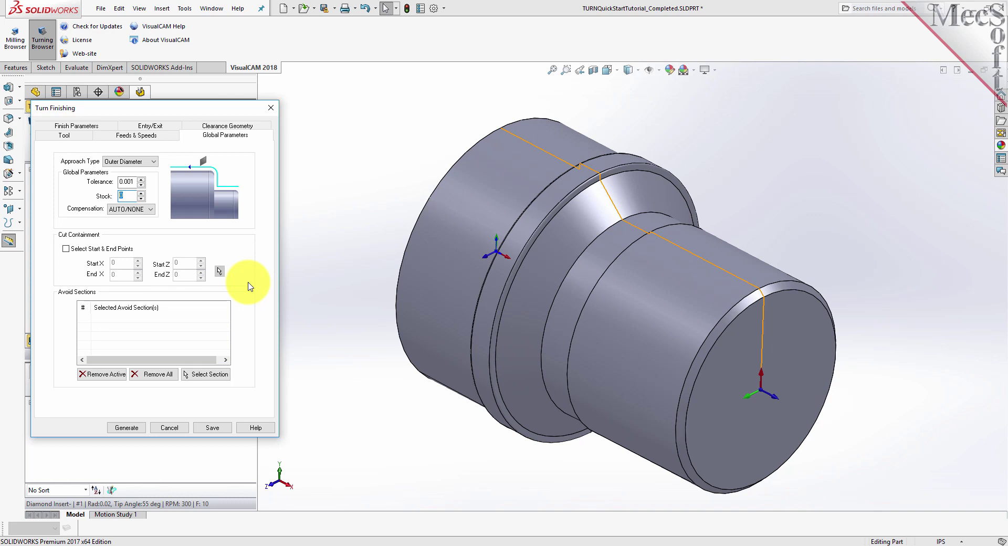
Step: Contain the finishing cut between the front chamfer's face-side corner and the back face's outer corner, picked in Front view, and generate the toolpath
{"action": "left_click", "coordinate": [66, 250]}
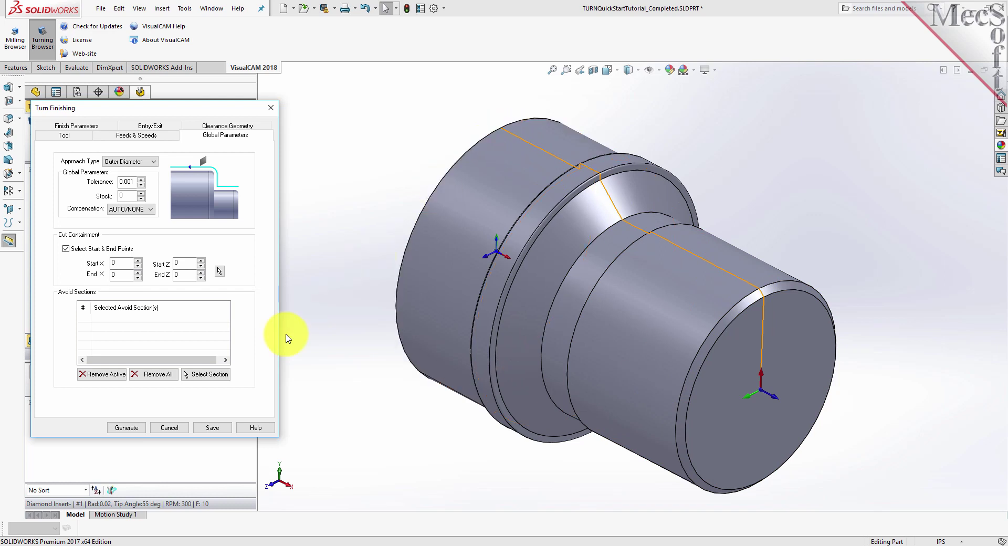
{"action": "left_click", "coordinate": [220, 272]}
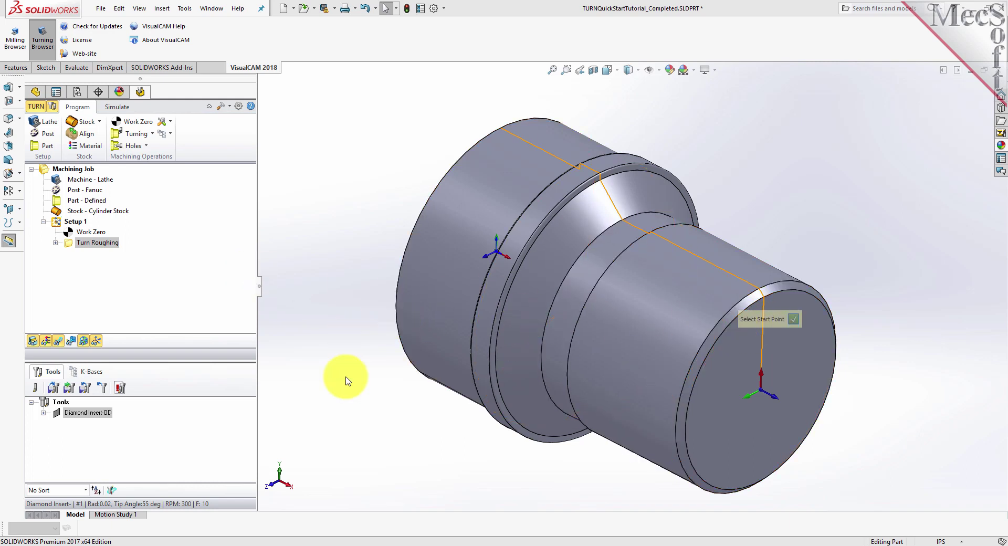
{"action": "left_click", "coordinate": [607, 70]}
{"action": "left_click", "coordinate": [621, 116]}
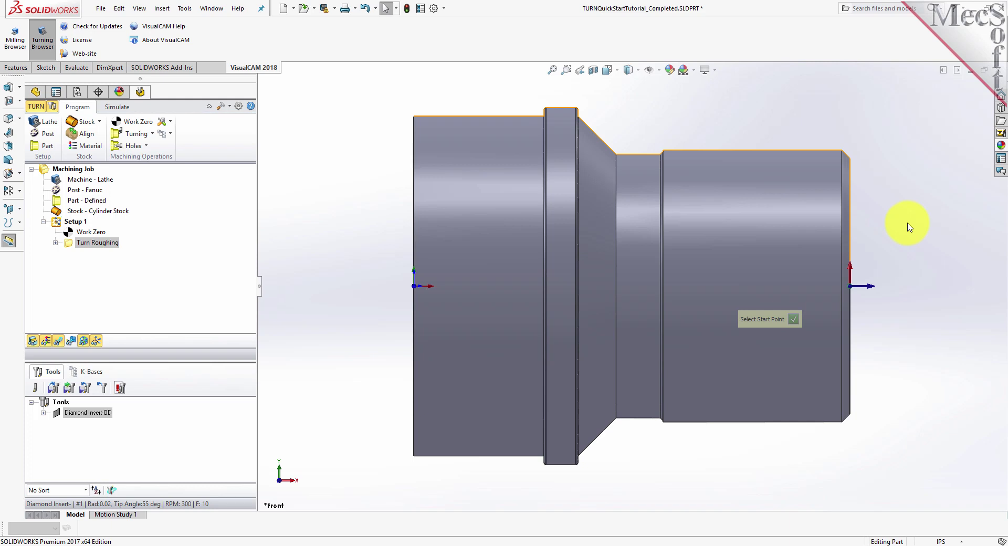
{"action": "left_click", "coordinate": [845, 165]}
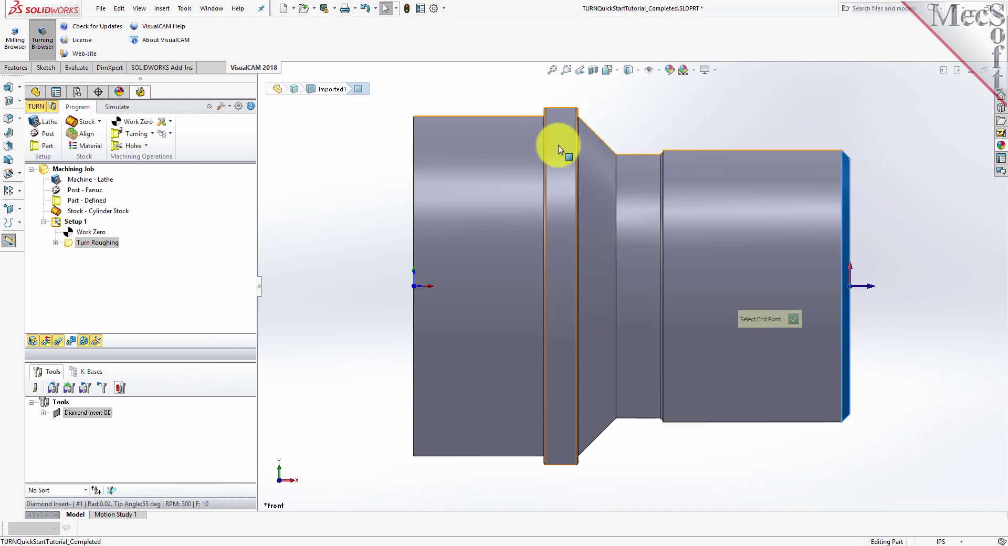
{"action": "left_click", "coordinate": [415, 121]}
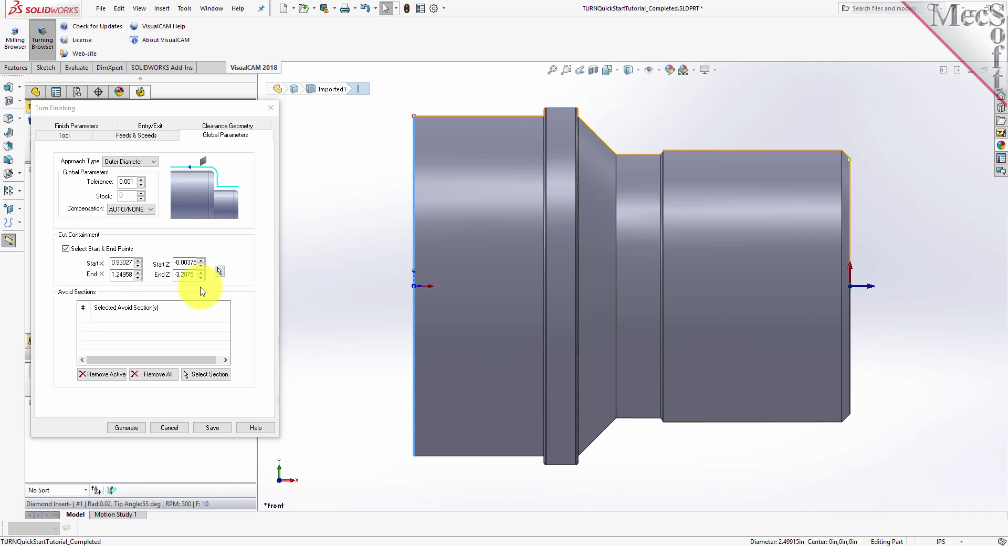
{"action": "left_click", "coordinate": [138, 428]}
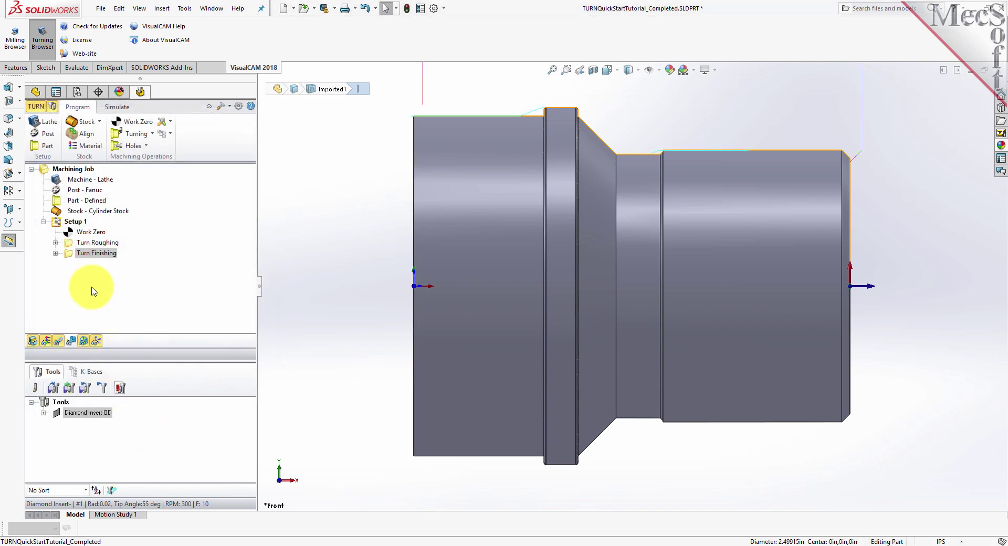
Step: Simulate the Turn Finishing operation in Isometric view, and hide the cut stock when back in programming mode
{"action": "left_click", "coordinate": [50, 263]}
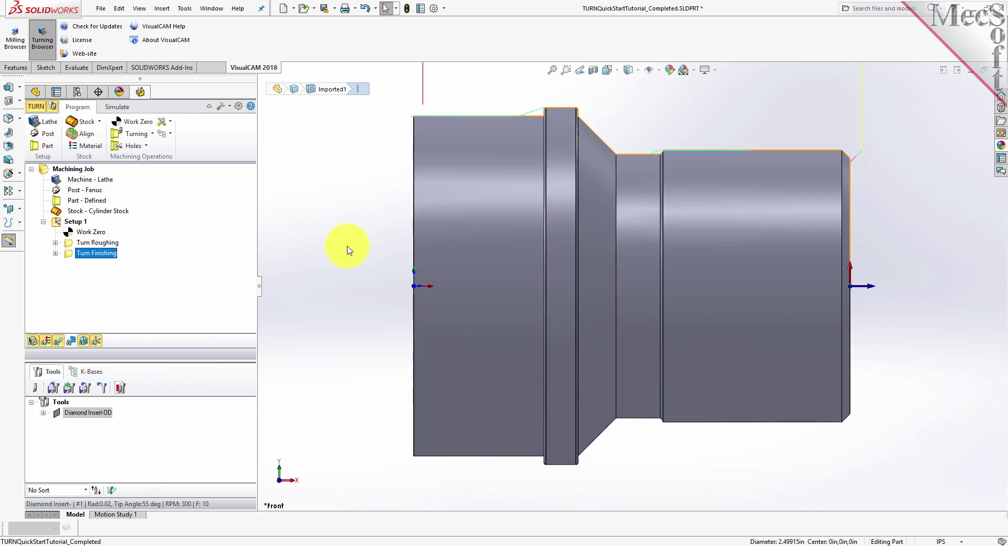
{"action": "left_click", "coordinate": [617, 76]}
{"action": "left_click", "coordinate": [670, 102]}
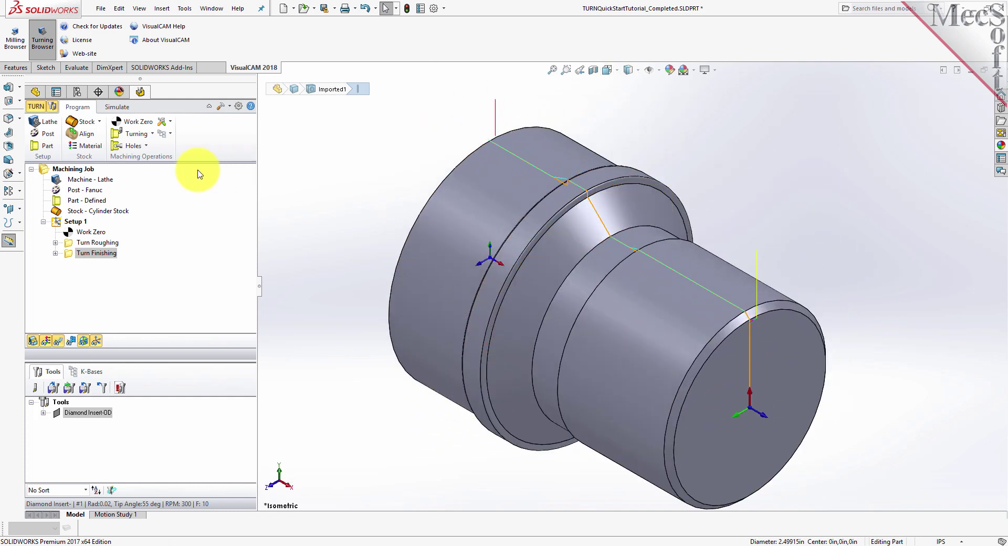
{"action": "left_click", "coordinate": [117, 107]}
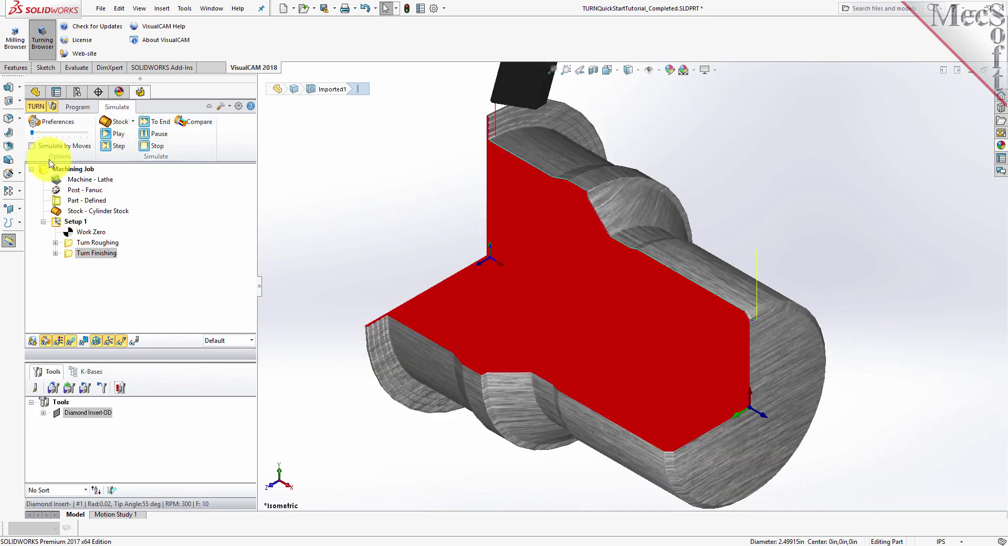
{"action": "left_click", "coordinate": [118, 148]}
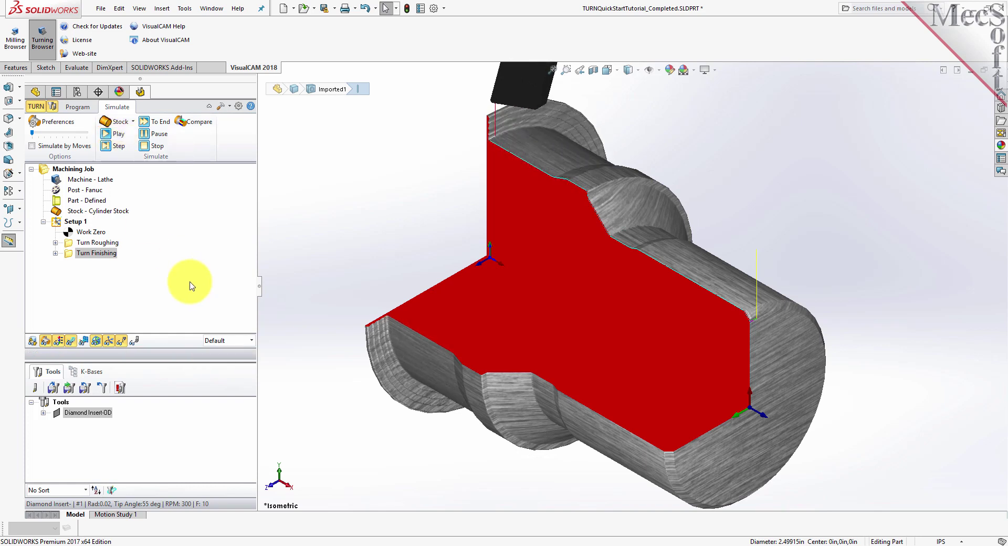
{"action": "left_click", "coordinate": [83, 107]}
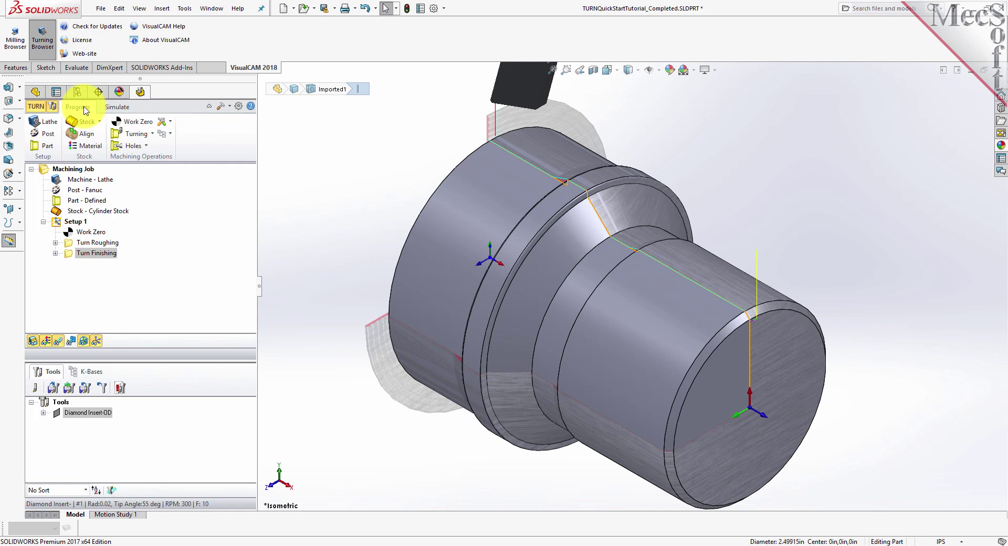
{"action": "left_click", "coordinate": [34, 342]}
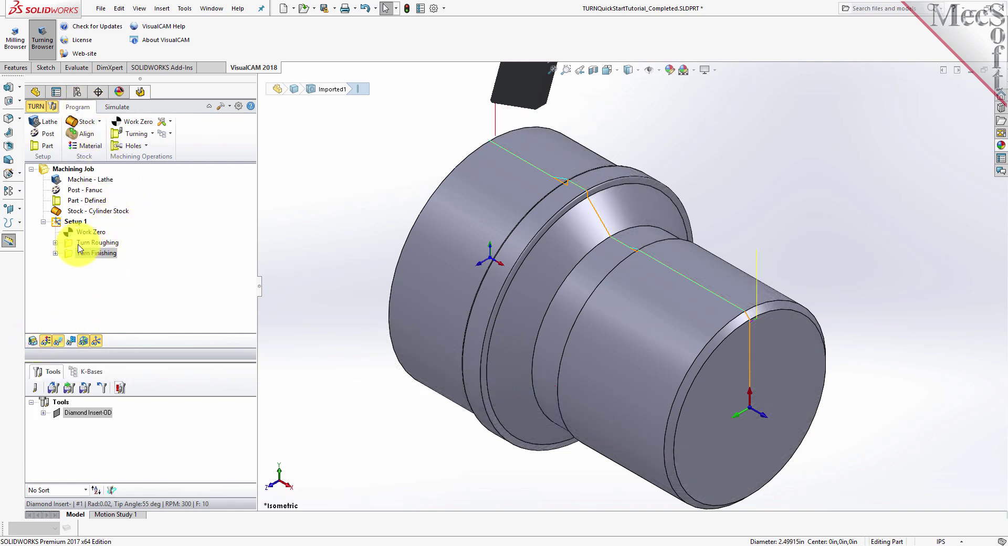
Step: Post Setup 1 with the Fanuc post to TURNQuickStartTutorial_Completed_Setup 1.nc in the QuickStart folder, replacing the existing file
{"action": "left_click", "coordinate": [73, 223]}
{"action": "right_click", "coordinate": [85, 224]}
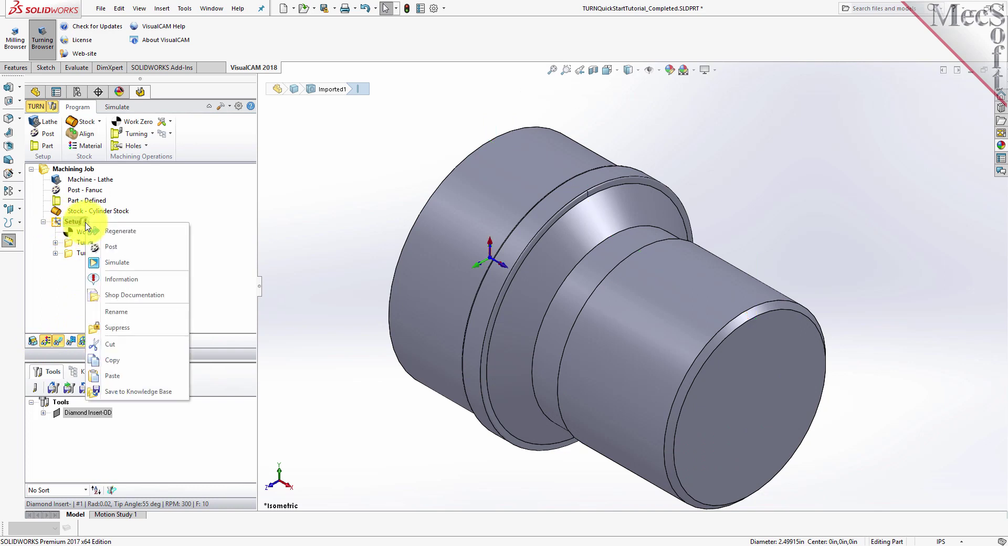
{"action": "left_click", "coordinate": [138, 247]}
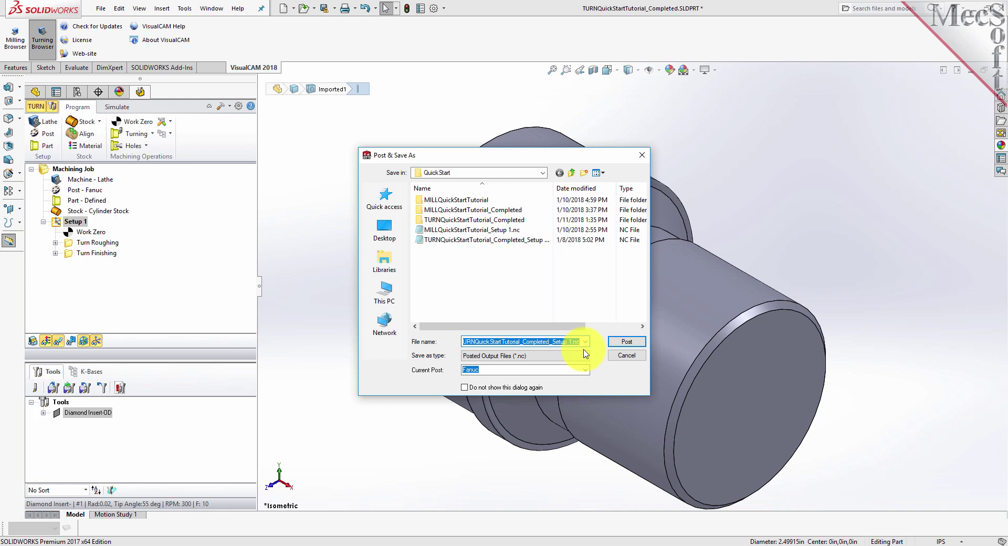
{"action": "left_click", "coordinate": [627, 341]}
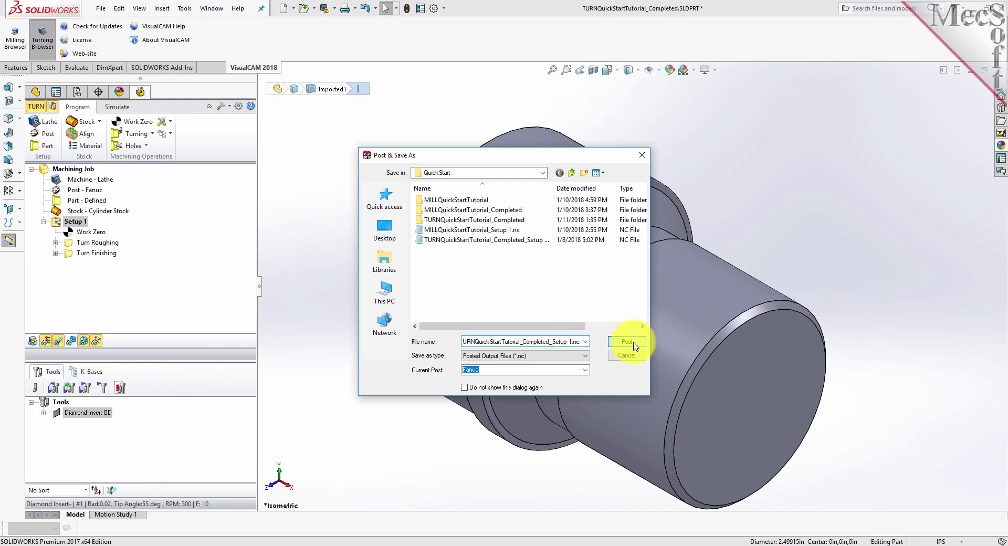
{"action": "left_click", "coordinate": [541, 279]}
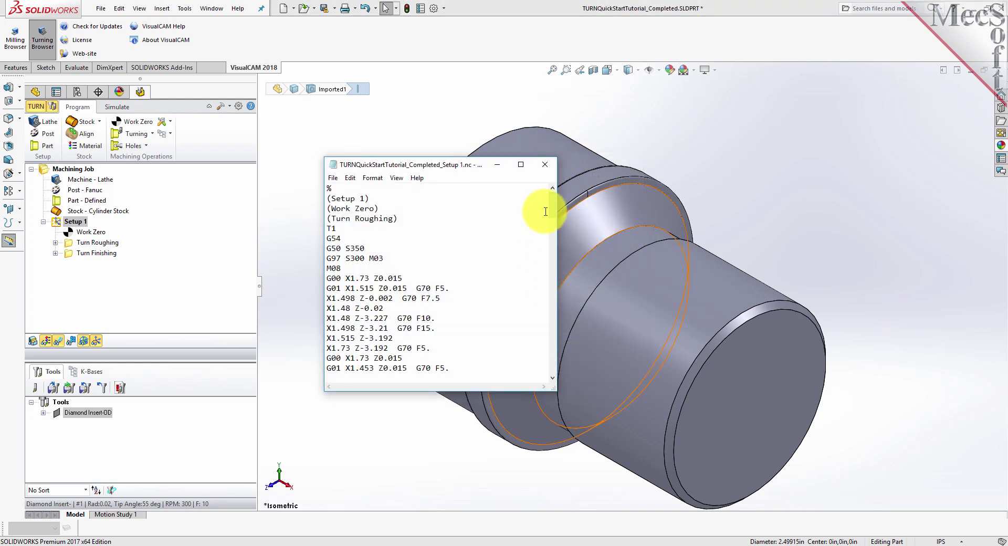
Step: Examine the Turn Roughing section of the posted G-code and close the file
{"action": "mouse_move", "coordinate": [552, 197]}
{"action": "left_mouse_down"}
{"action": "mouse_move", "coordinate": [547, 360]}
{"action": "mouse_move", "coordinate": [550, 192]}
{"action": "left_mouse_up"}
{"action": "left_click_drag", "start_coordinate": [399, 219], "coordinate": [322, 220]}
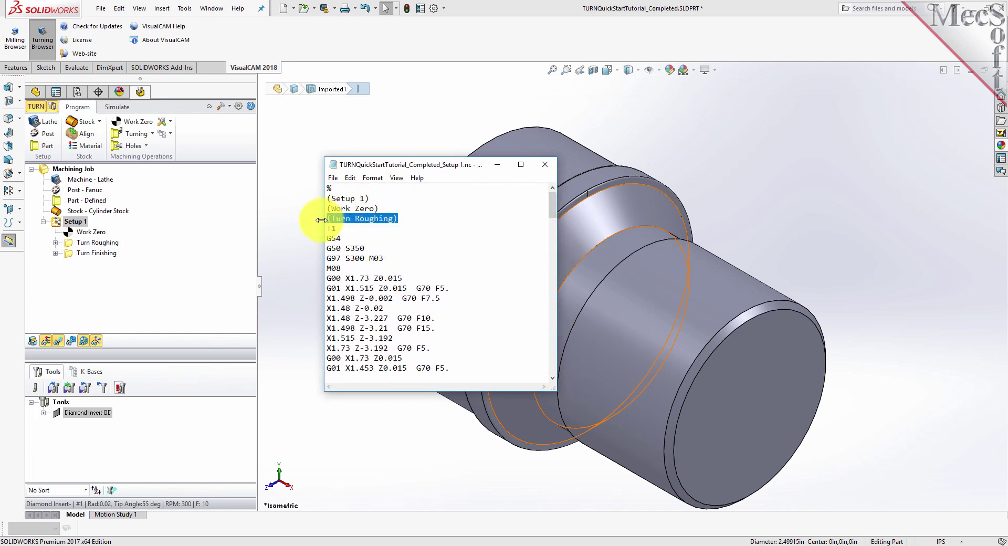
{"action": "left_click", "coordinate": [545, 166]}
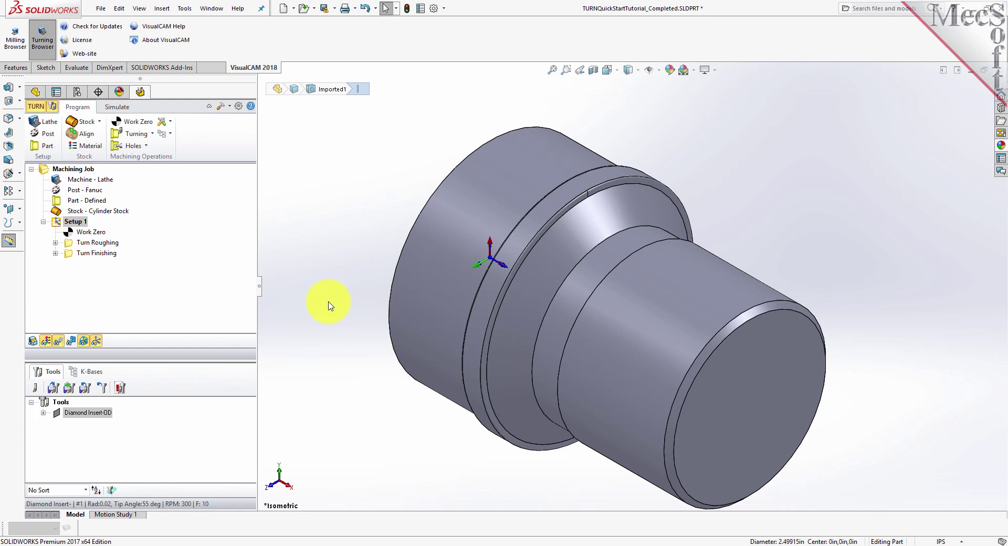
Step: Review the machining operations information for Setup 1, checking the Turn Roughing and Turn Finishing entries, and close it
{"action": "left_click", "coordinate": [72, 222]}
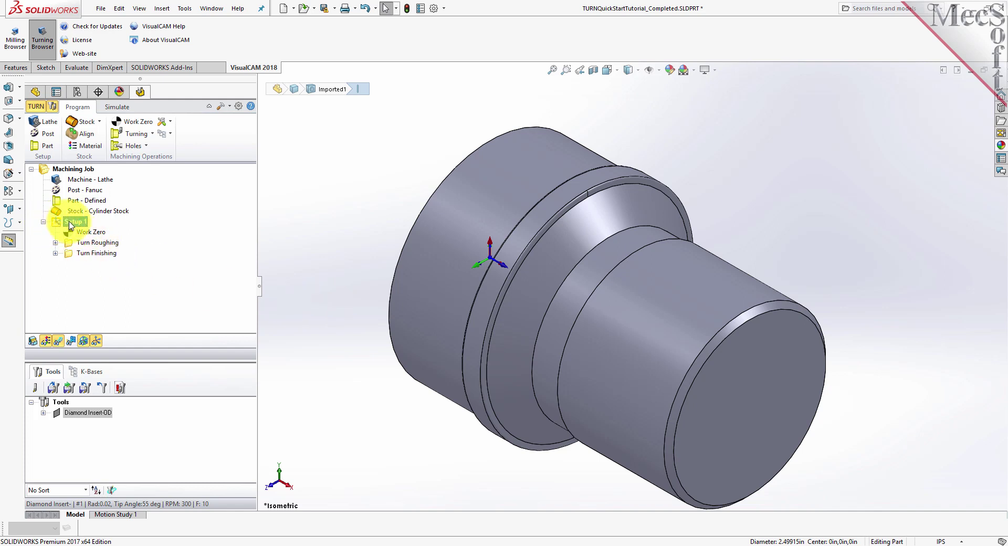
{"action": "right_click", "coordinate": [71, 224]}
{"action": "left_click", "coordinate": [149, 282]}
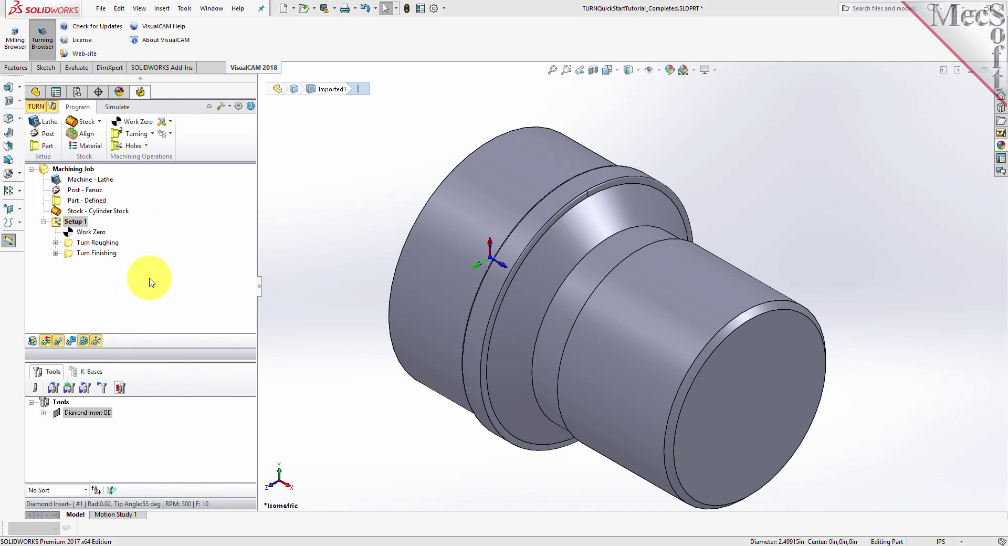
{"action": "left_click_drag", "start_coordinate": [158, 117], "coordinate": [352, 163]}
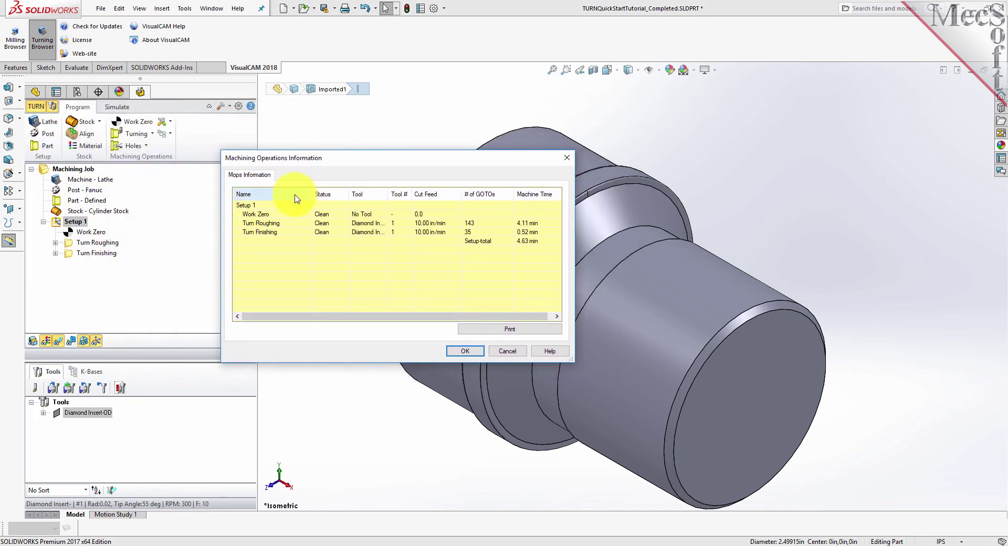
{"action": "left_click", "coordinate": [282, 206]}
{"action": "left_click", "coordinate": [284, 214]}
{"action": "left_click", "coordinate": [285, 223]}
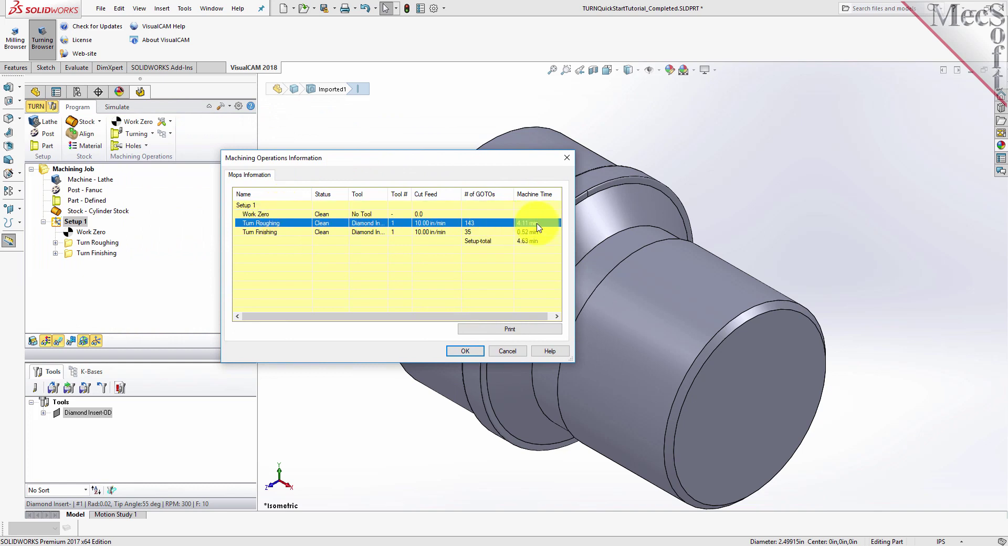
{"action": "left_click", "coordinate": [284, 234]}
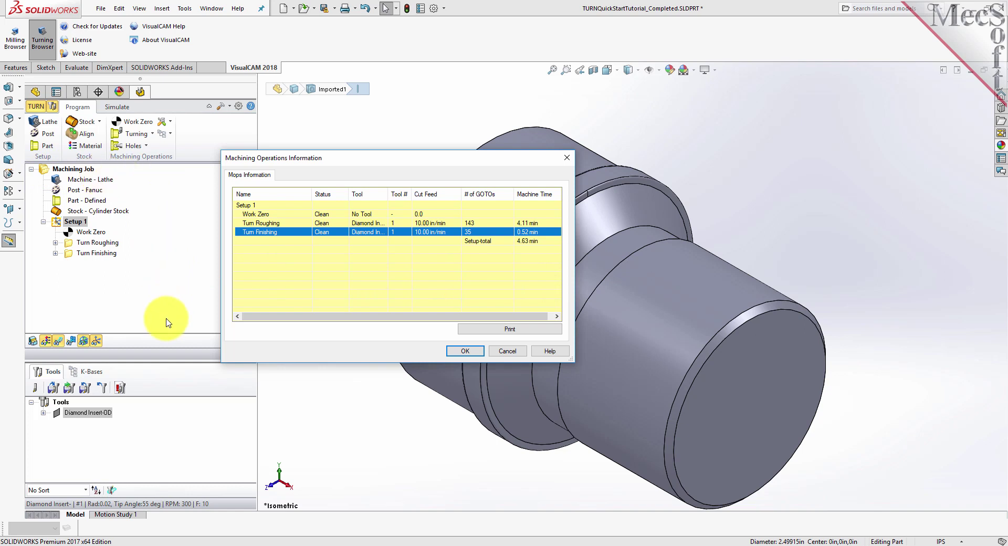
{"action": "left_click", "coordinate": [458, 351]}
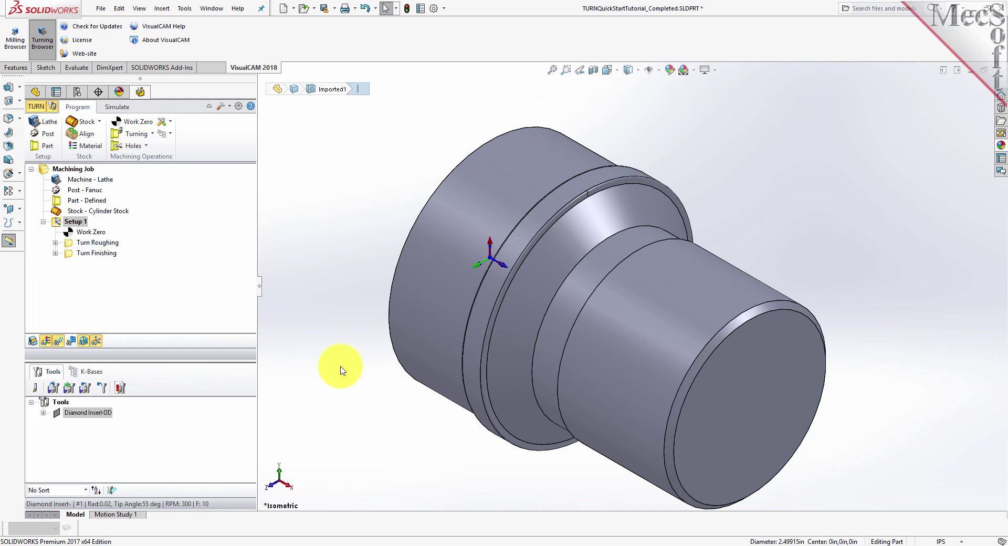
Step: Generate shop documentation for Setup 1 with output template Template1, saved as TURNQuickStartTutorial_Completed.htm and replacing the existing file
{"action": "left_click", "coordinate": [72, 222]}
{"action": "right_click", "coordinate": [72, 222]}
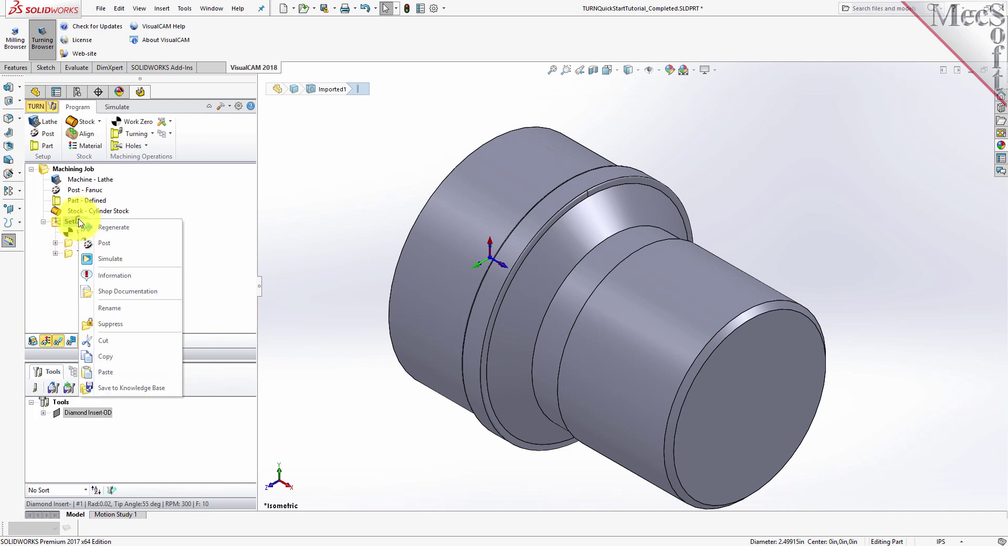
{"action": "left_click", "coordinate": [168, 296]}
{"action": "left_click", "coordinate": [586, 371]}
{"action": "left_click", "coordinate": [495, 387]}
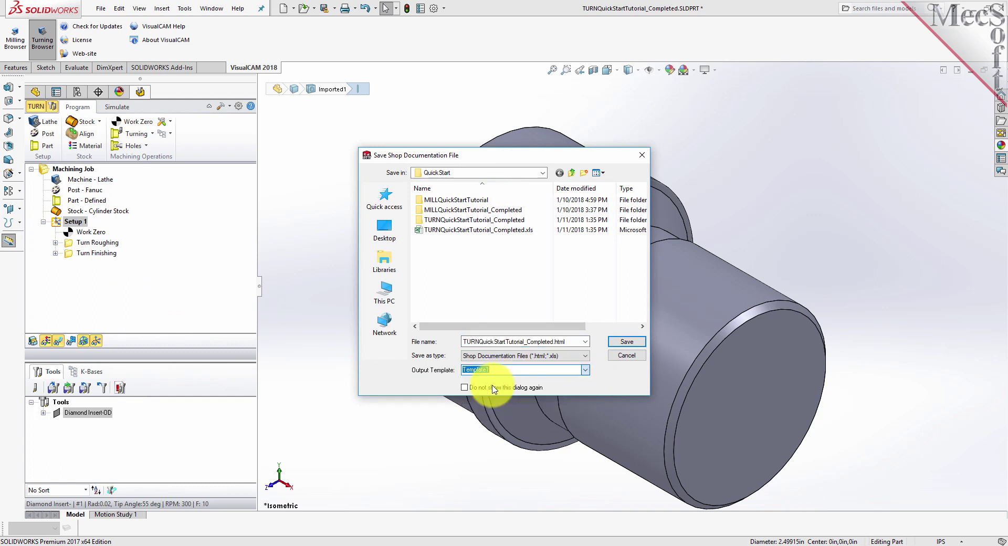
{"action": "left_click", "coordinate": [625, 344]}
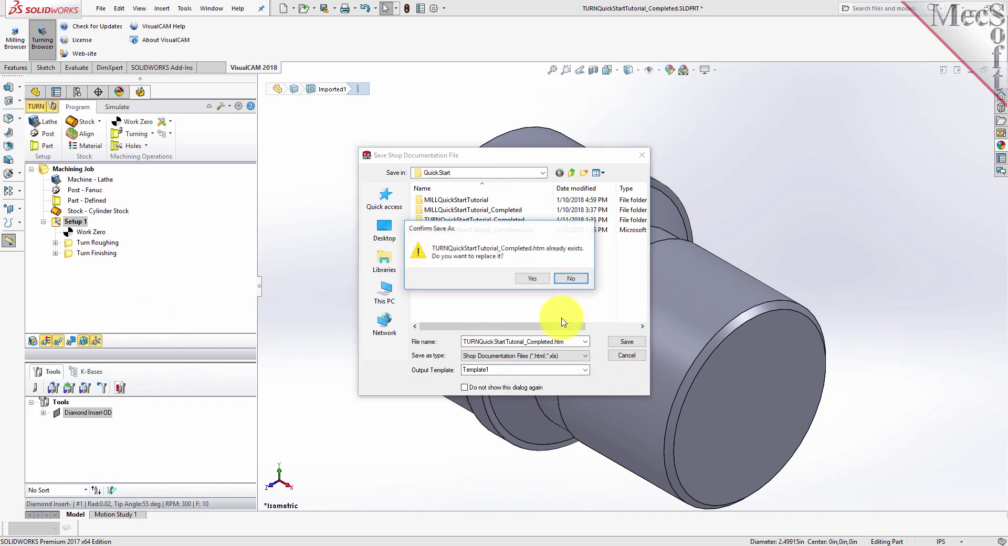
{"action": "left_click", "coordinate": [524, 281]}
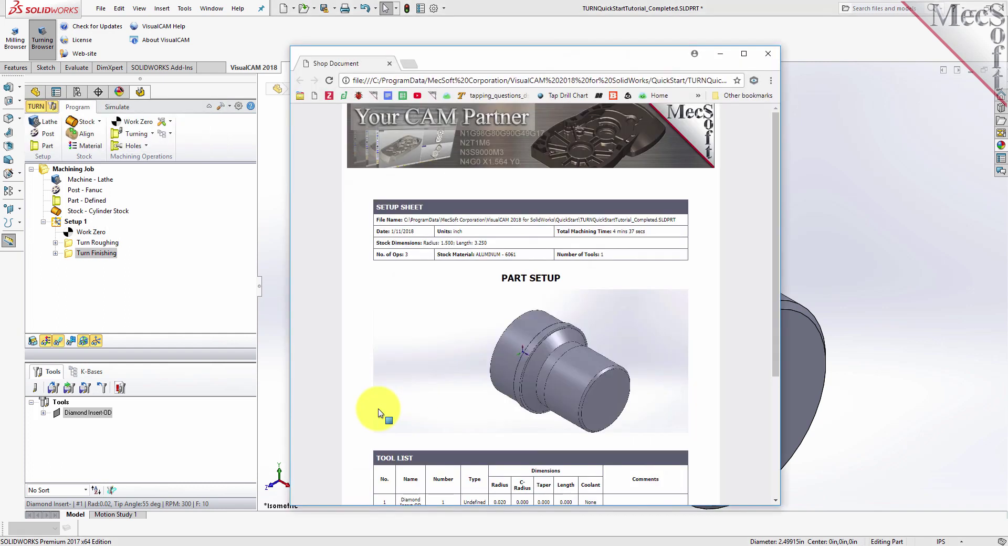
Step: Review the shop document's setup sheet, tool list and machine operations list in the browser
{"action": "scroll", "coordinate": [726, 229], "scroll_direction": "down", "scroll_amount": 5}
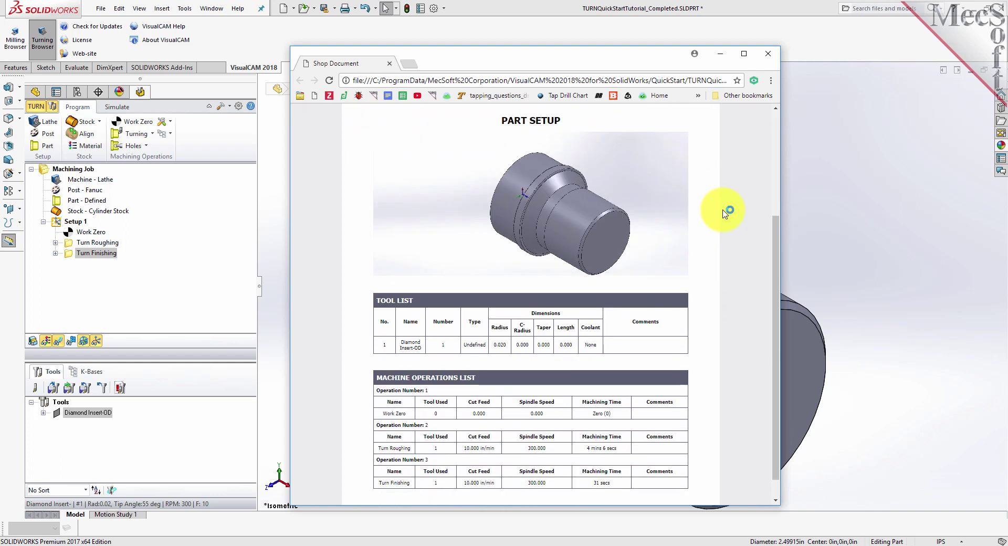
{"action": "scroll", "coordinate": [724, 214], "scroll_direction": "up", "scroll_amount": 3}
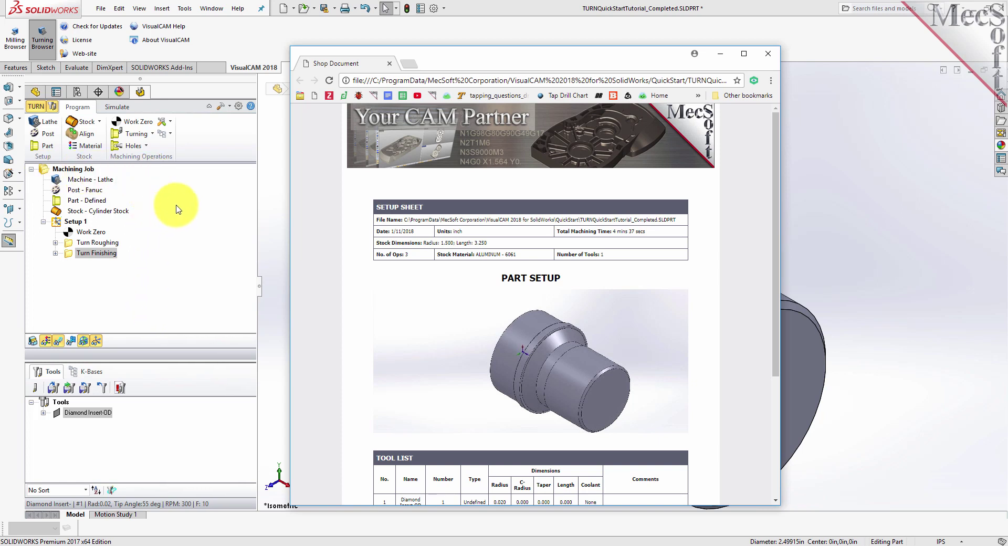
{"action": "left_click_drag", "start_coordinate": [487, 243], "coordinate": [401, 243]}
{"action": "scroll", "coordinate": [527, 307], "scroll_direction": "down", "scroll_amount": 3}
{"action": "left_click_drag", "start_coordinate": [439, 274], "coordinate": [380, 281]}
{"action": "left_click_drag", "start_coordinate": [477, 352], "coordinate": [379, 355]}
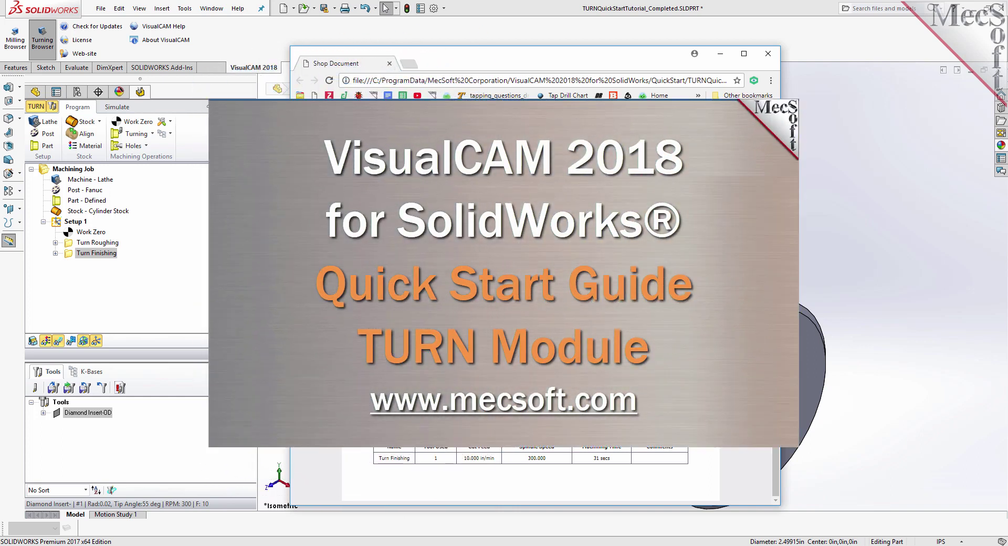
{"action": "scroll", "coordinate": [530, 475], "scroll_direction": "down", "scroll_amount": 3}
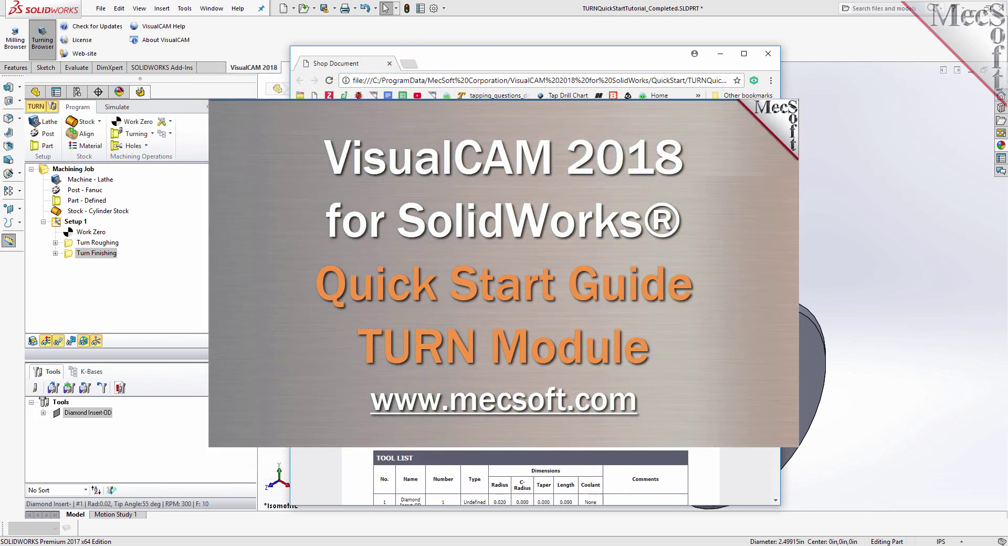